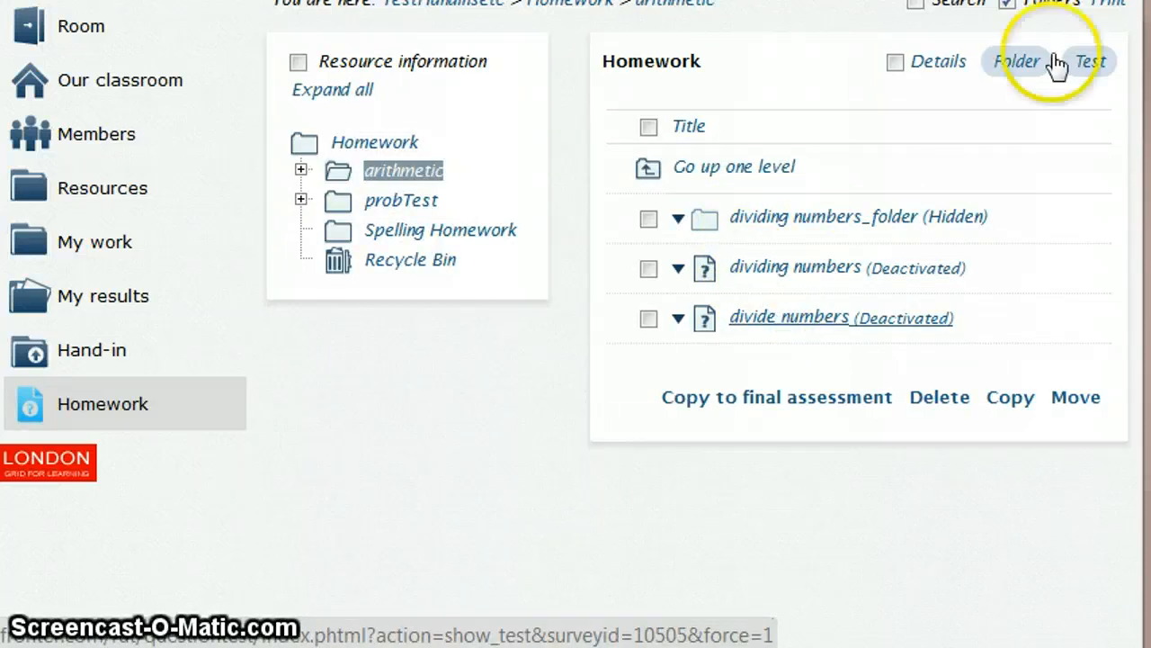
- Open the deactivated "divide numbers" test in the arithmetic folder and view its general settings
left_click(760, 320)
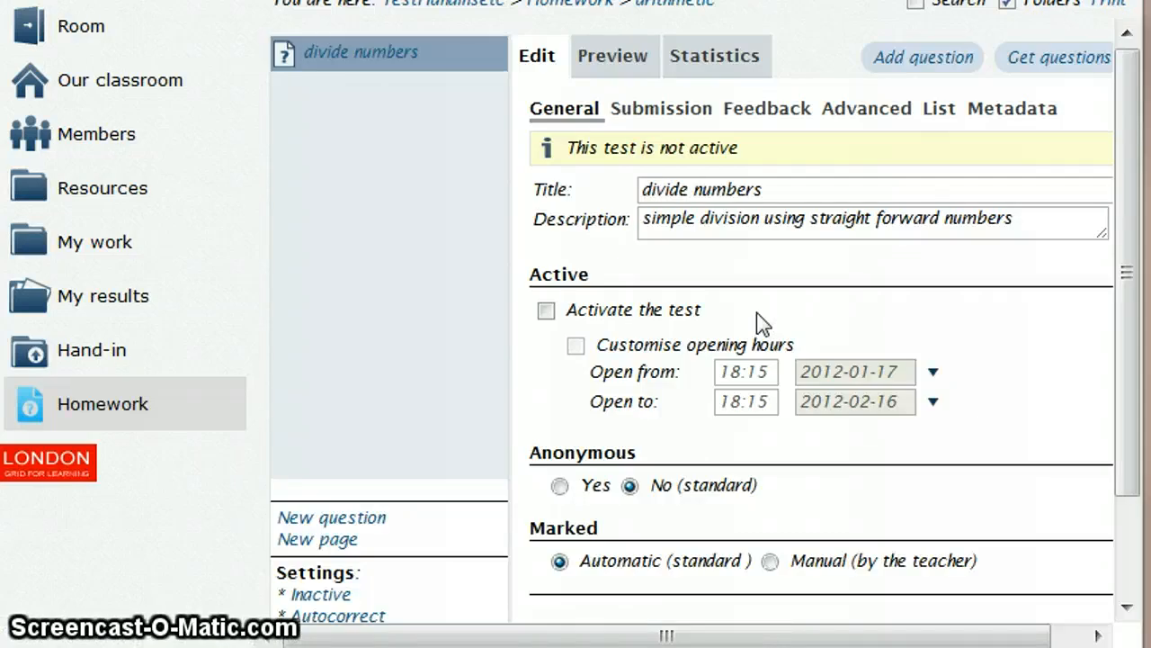
left_click(382, 52)
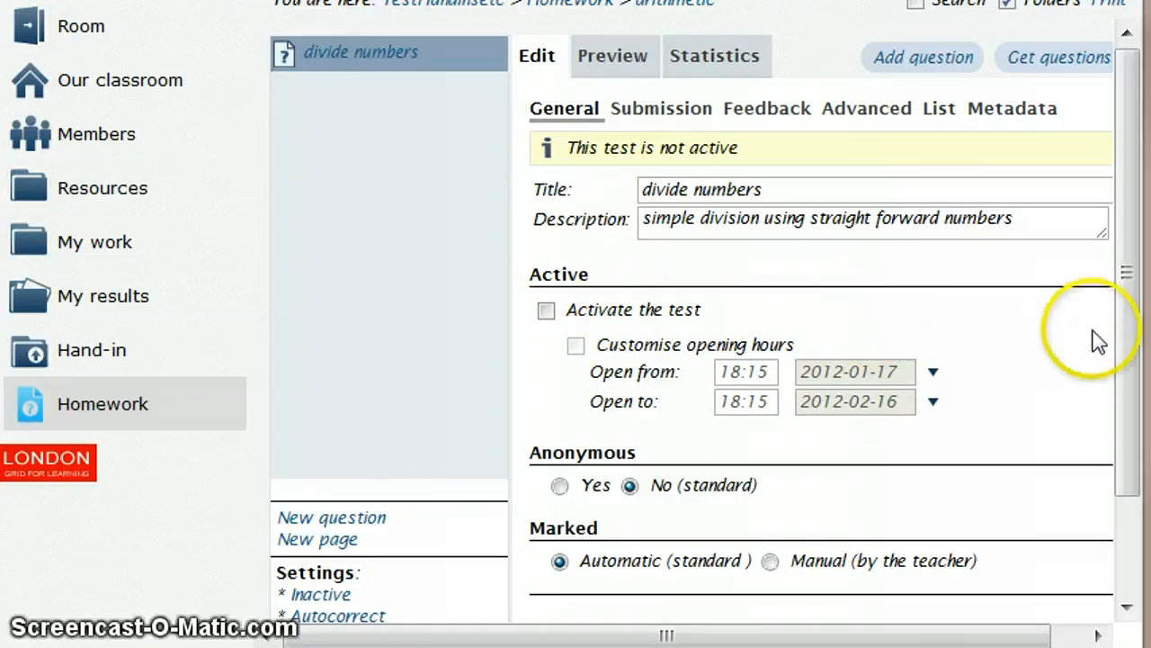
left_click_drag(1124, 355, 1126, 253)
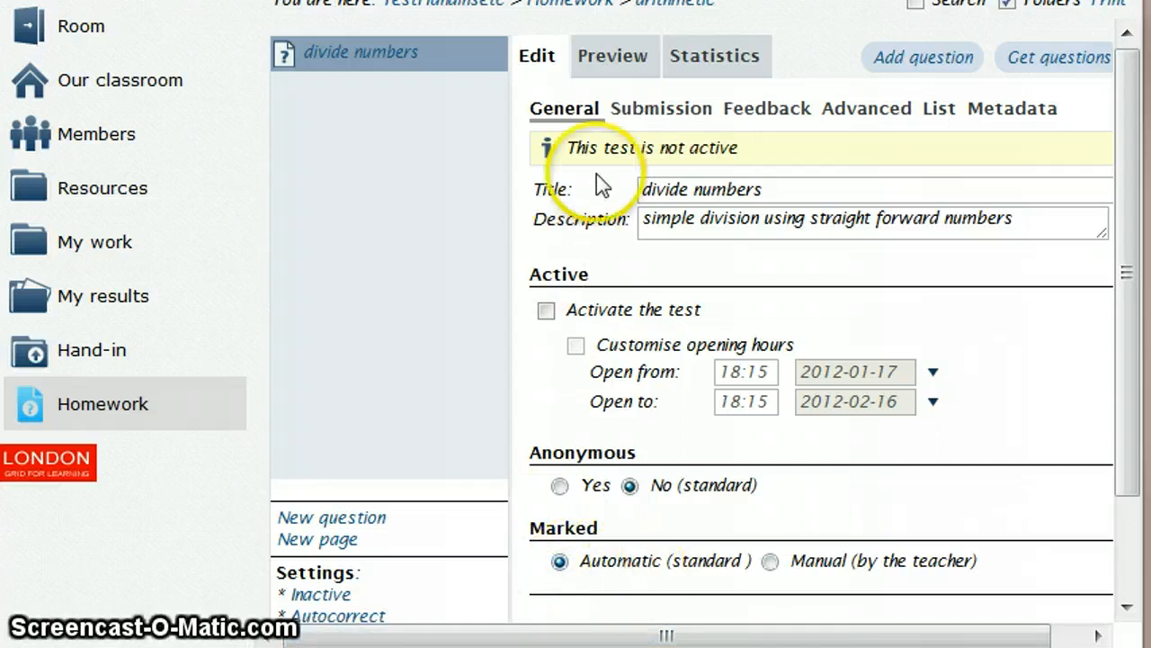
- Review the test's submission settings, including numbering, random order and duration, and return to its general settings
left_click(638, 111)
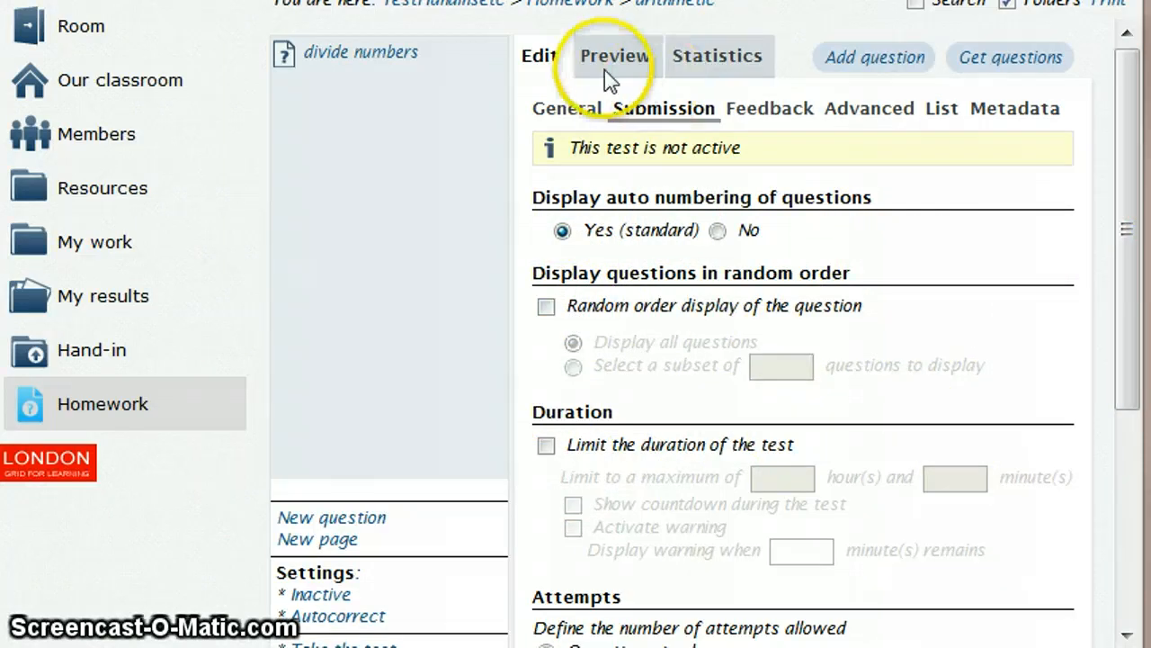
left_click(547, 61)
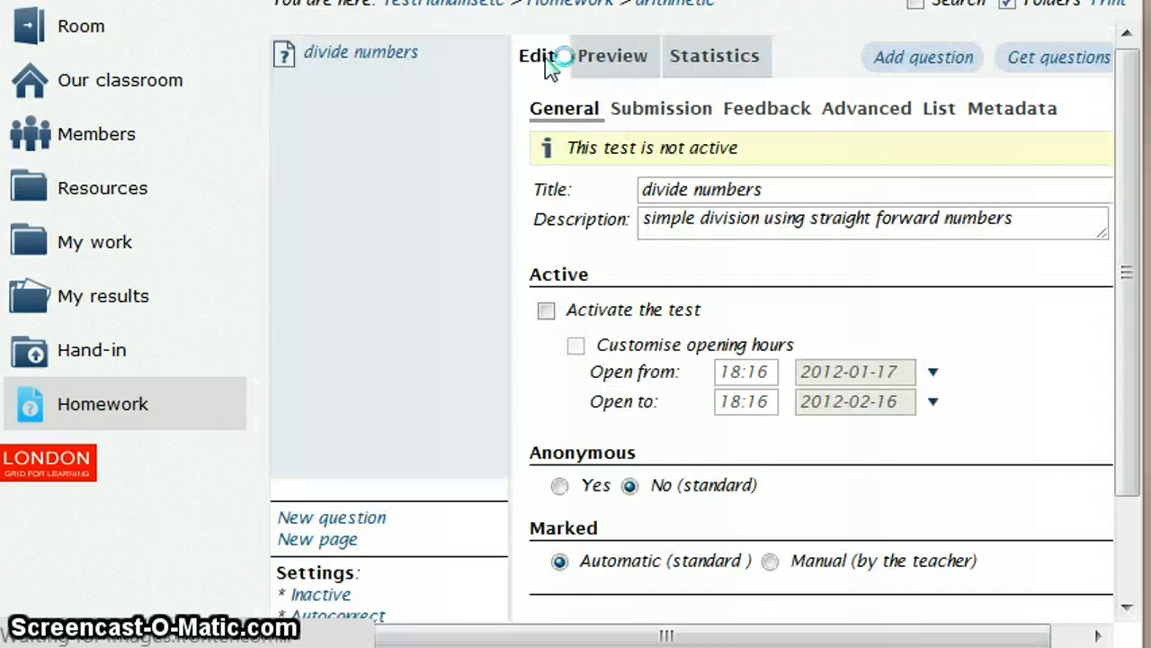
left_click(302, 55)
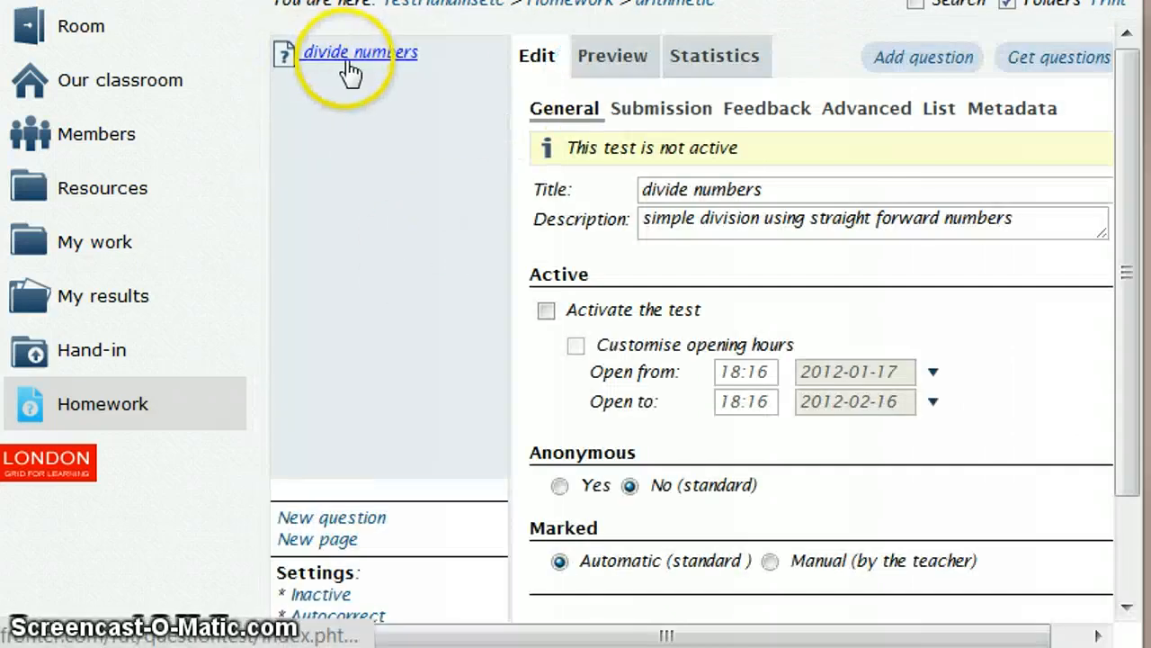
- Add a new question titled "a" to the test with the detailed question text "8 divide 2"
left_click(353, 518)
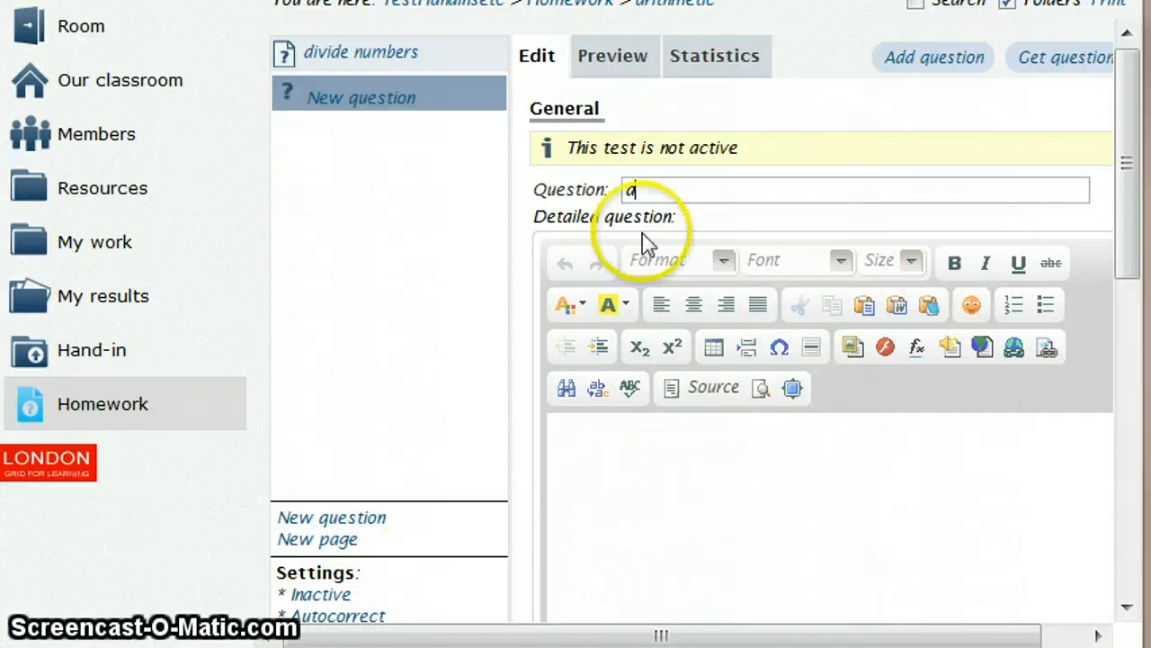
left_click(603, 462)
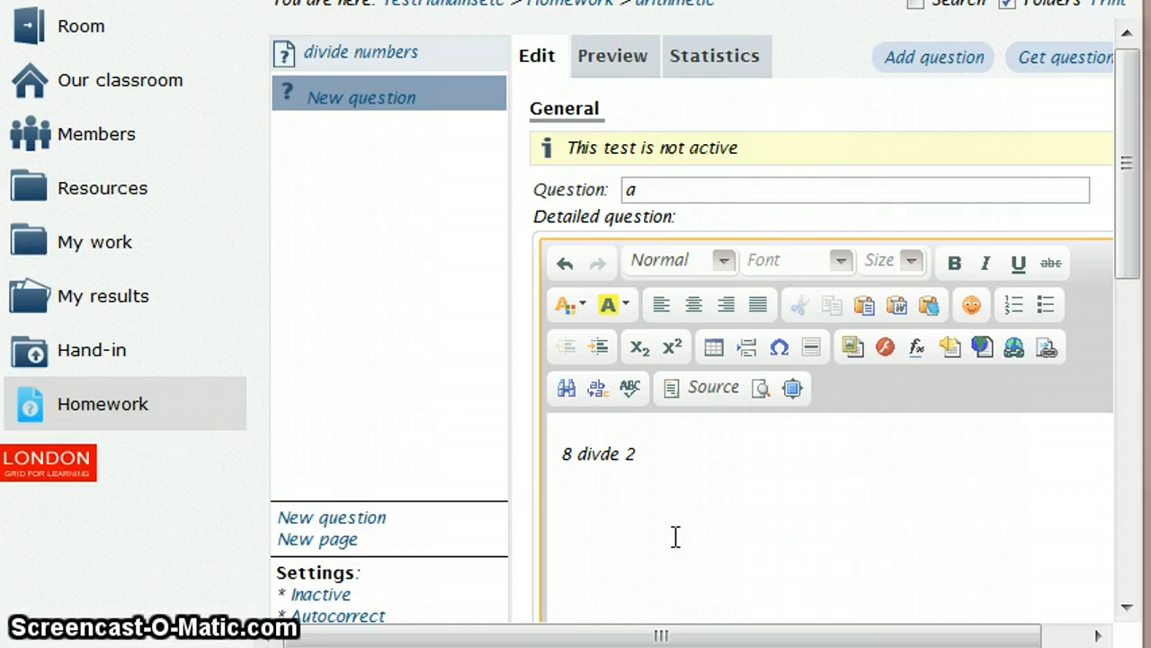
left_click(598, 452)
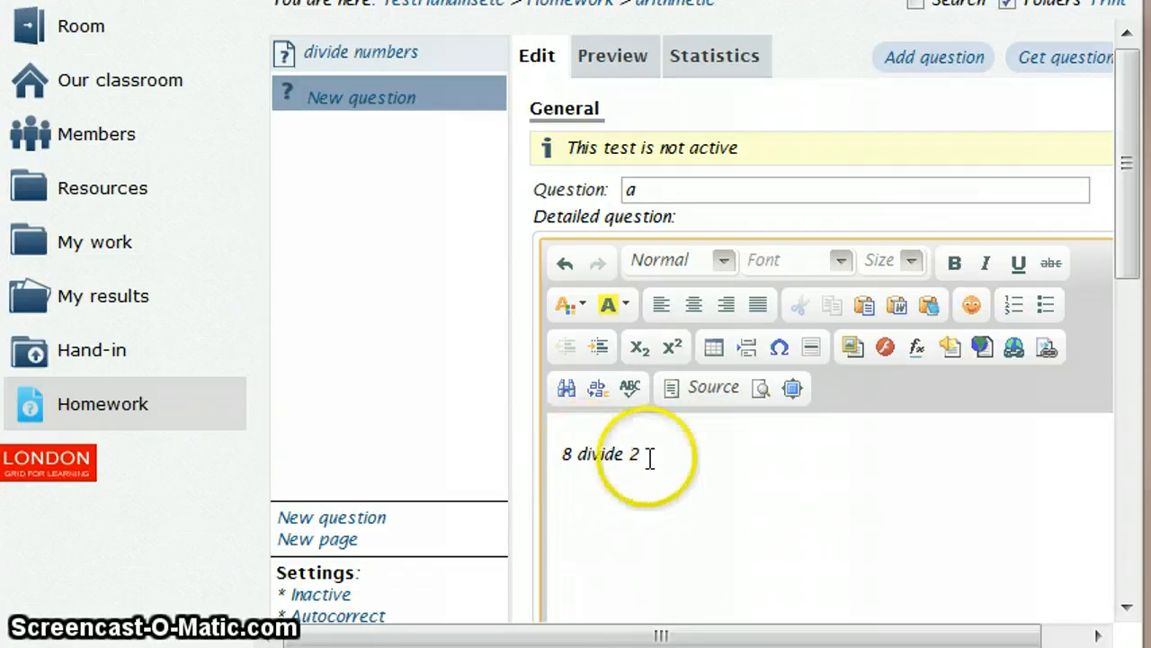
- Change "divide" to "&divide" in the detailed question's HTML source to produce a division sign, and save the question
left_click(715, 389)
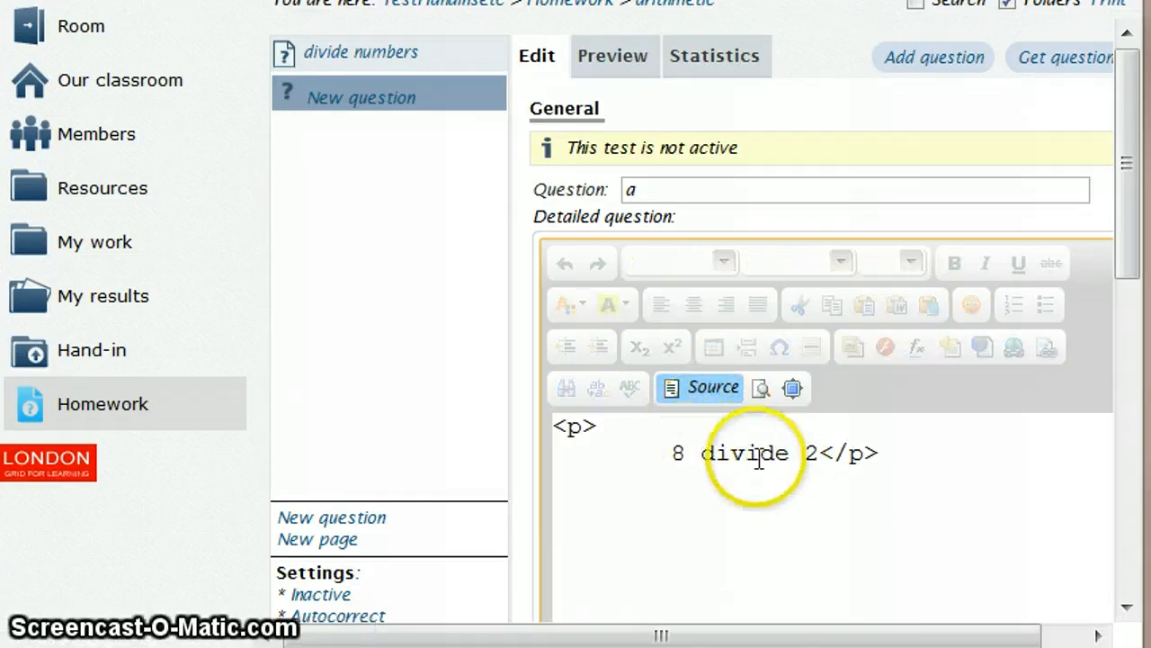
left_click(703, 449)
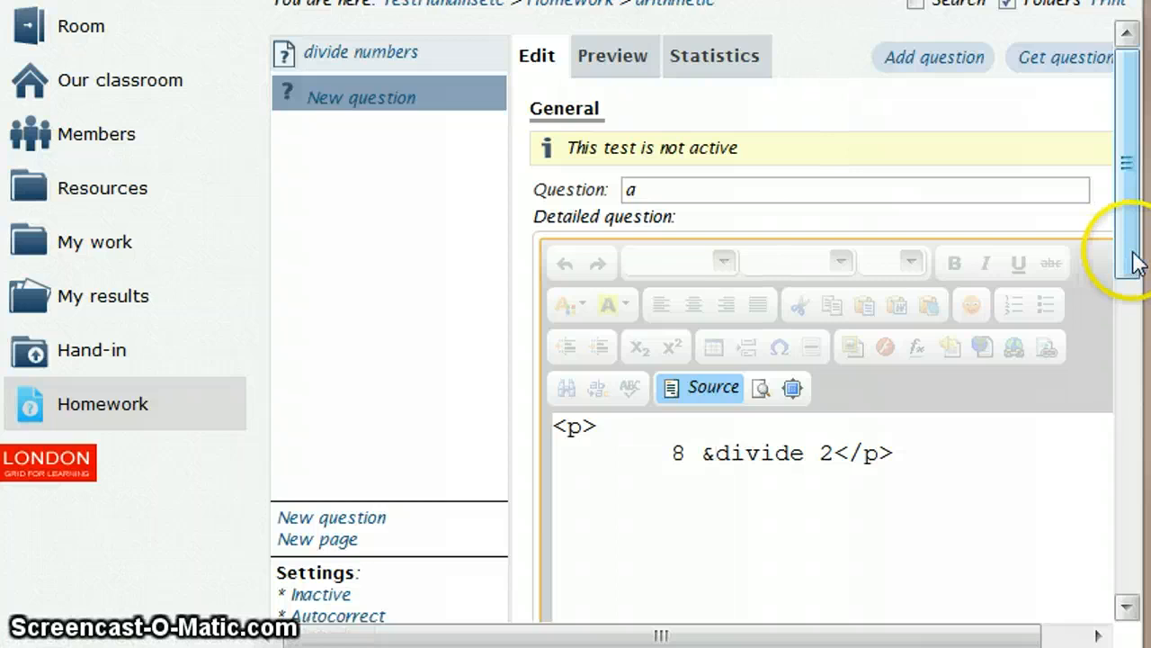
left_click_drag(1135, 261, 1126, 569)
left_click(809, 540)
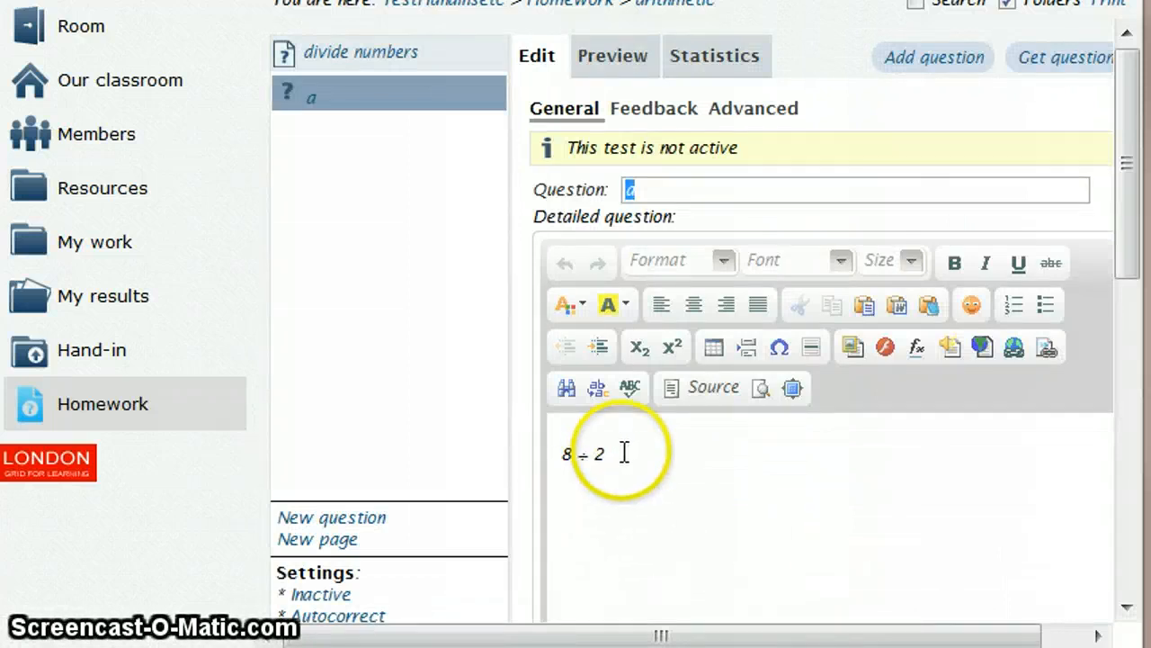
- Set the font size of the "8 ÷ 2" question text to 36
left_click_drag(621, 454, 546, 461)
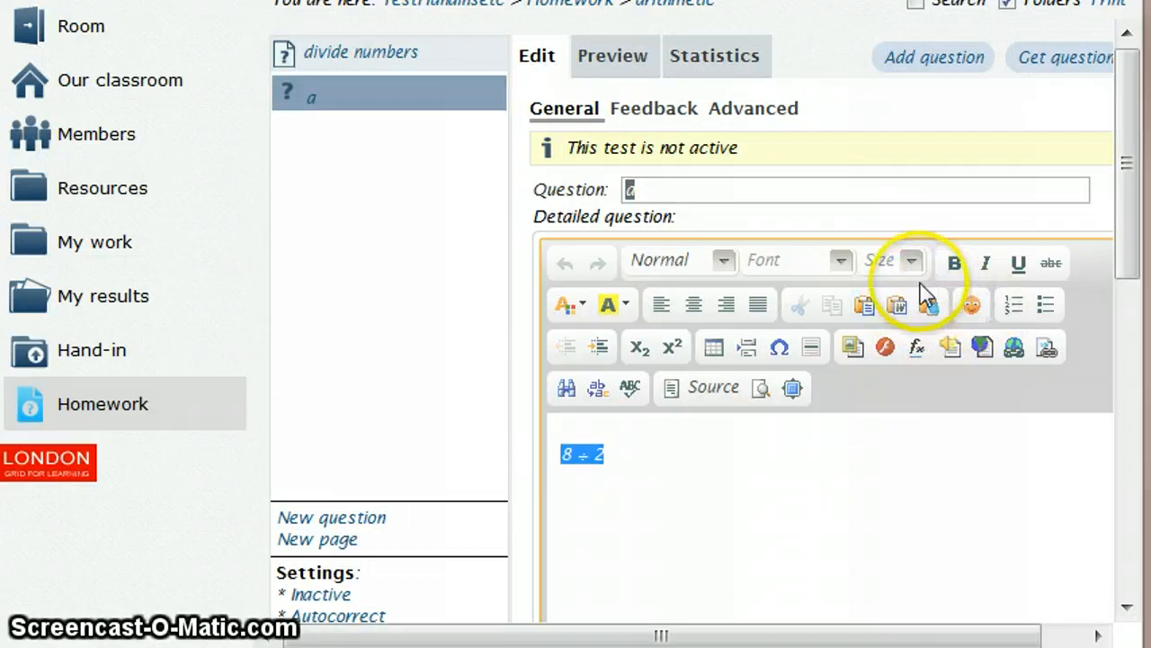
left_click(909, 260)
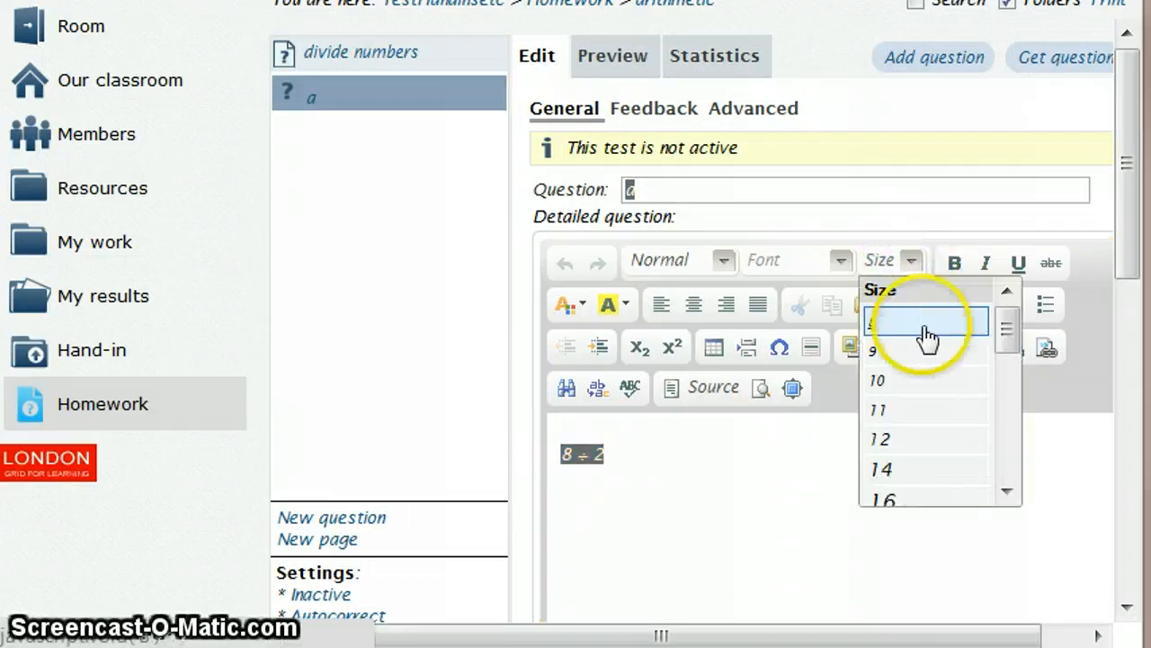
left_click_drag(1006, 343, 1015, 449)
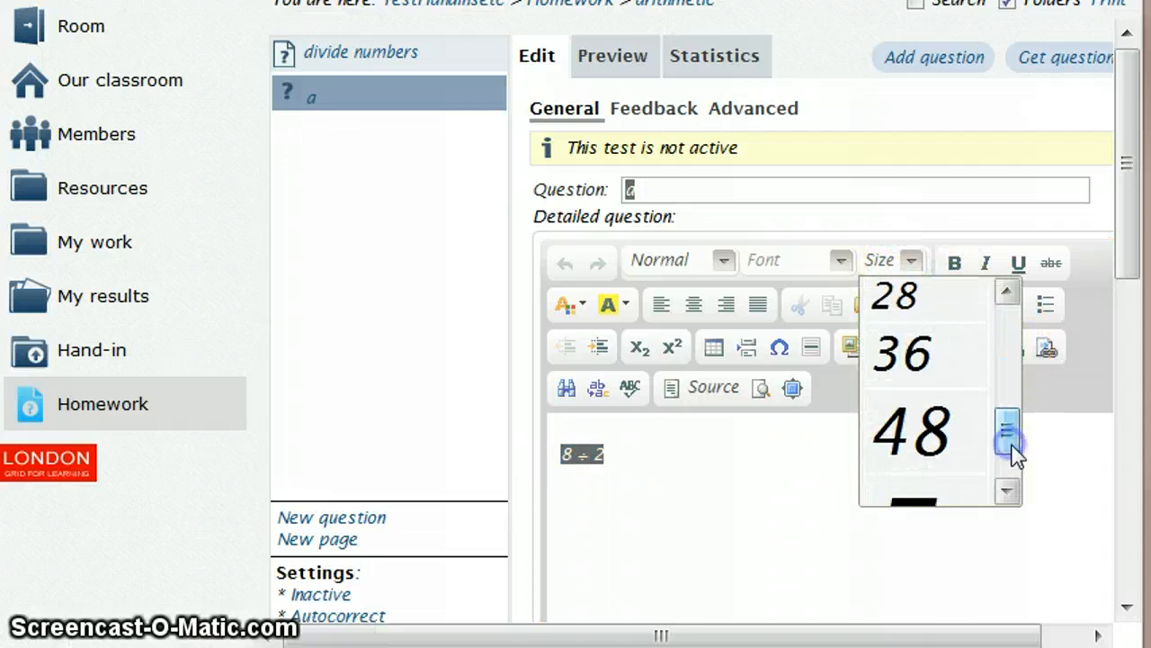
left_click(925, 359)
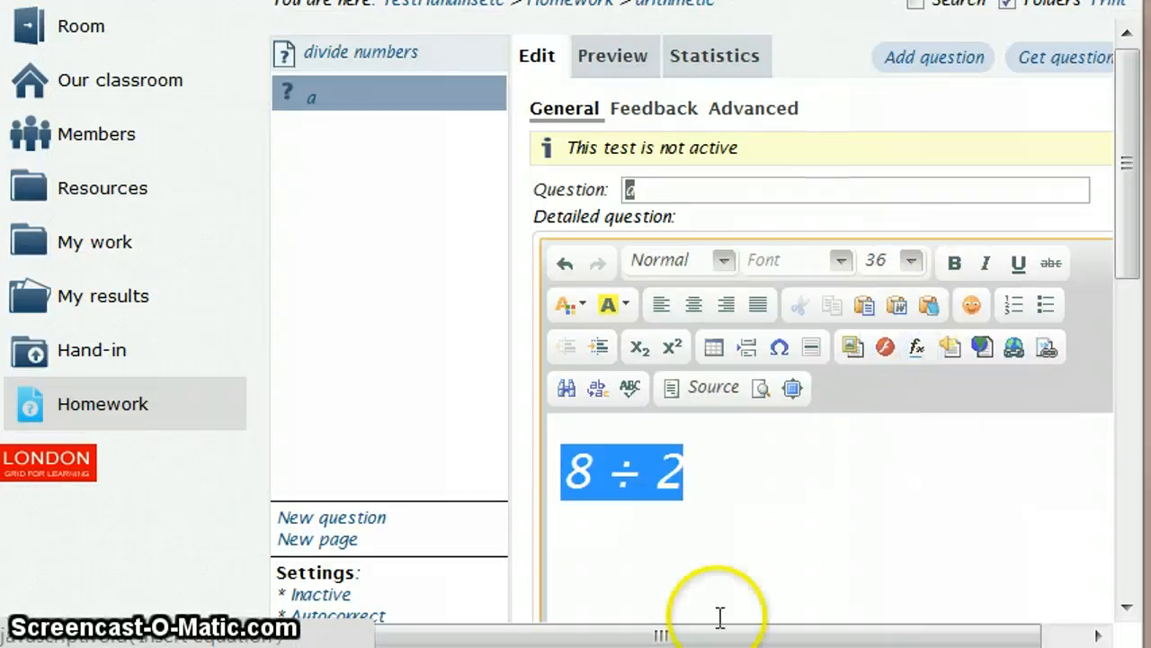
left_click(712, 485)
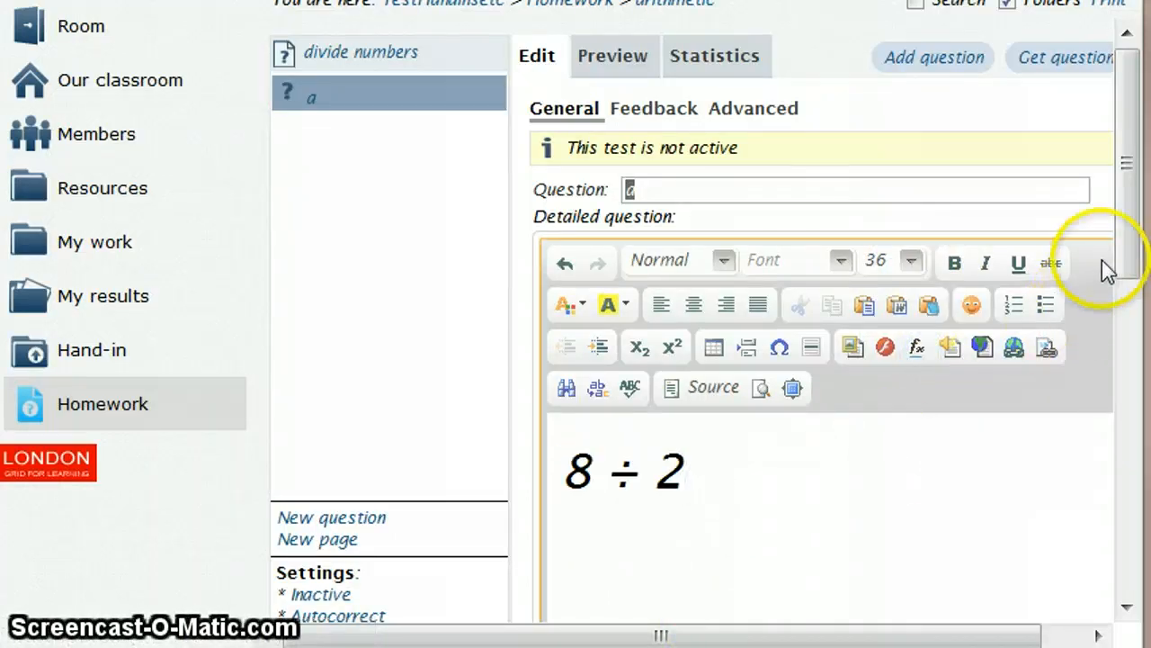
- Enter 2, 3, 4 and 5 as the question's alternative answers and mark 2 as correct
left_click(1129, 269)
left_click_drag(1130, 269, 1131, 441)
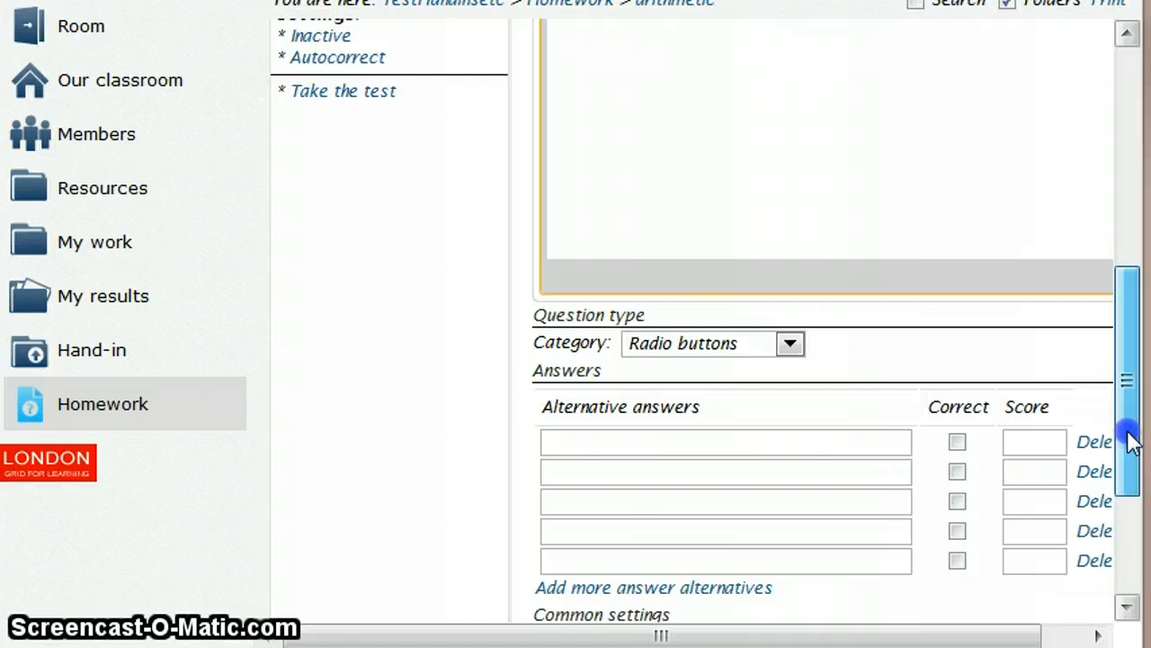
left_click(625, 437)
type("2")
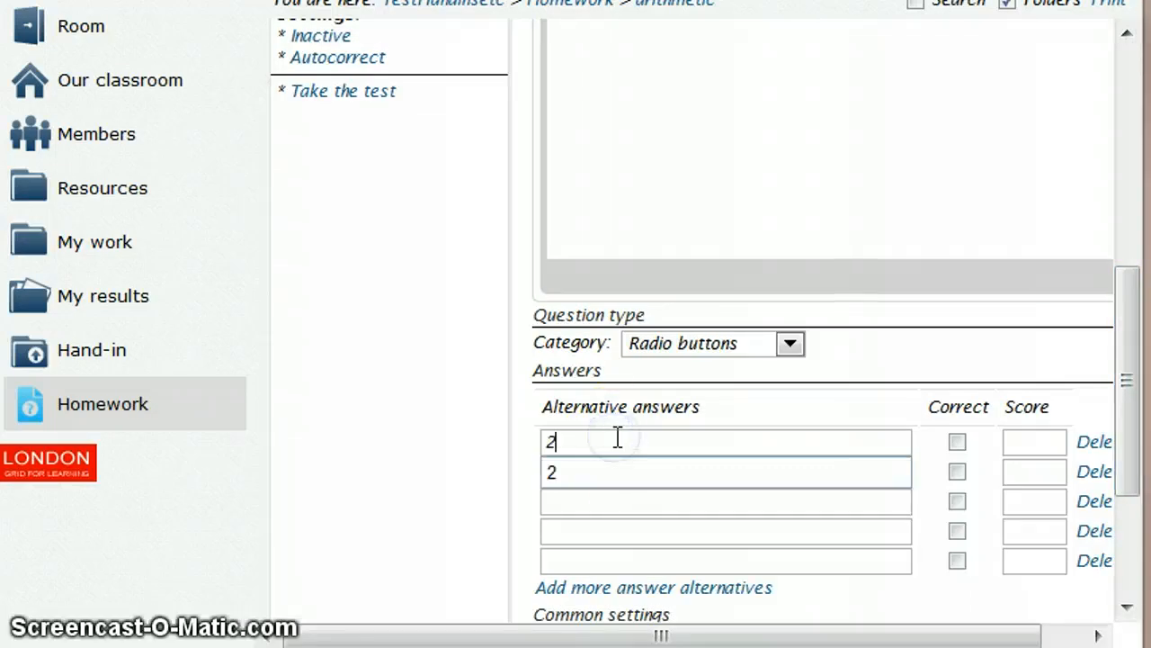
left_click(558, 503)
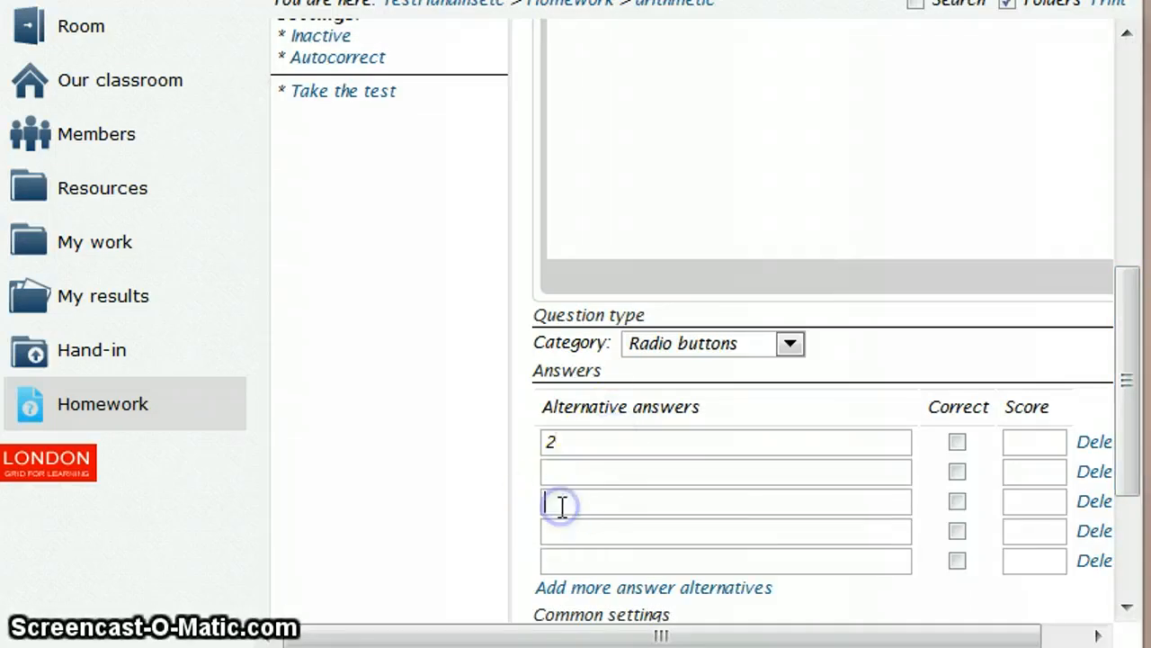
left_click(561, 491)
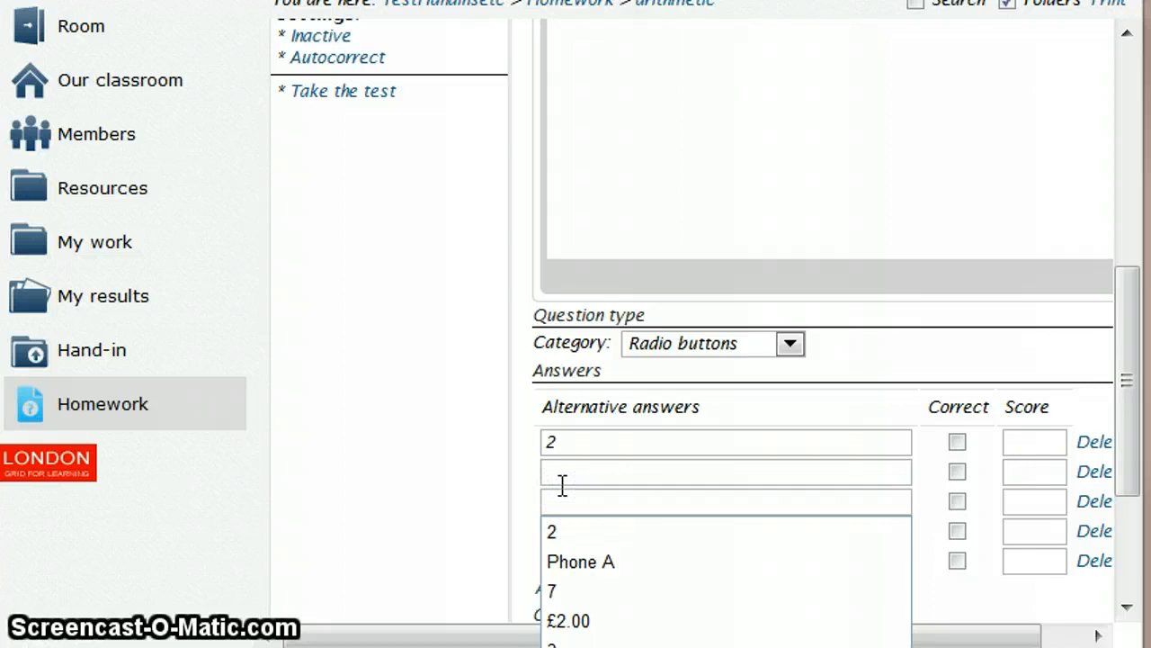
left_click(561, 483)
type("3")
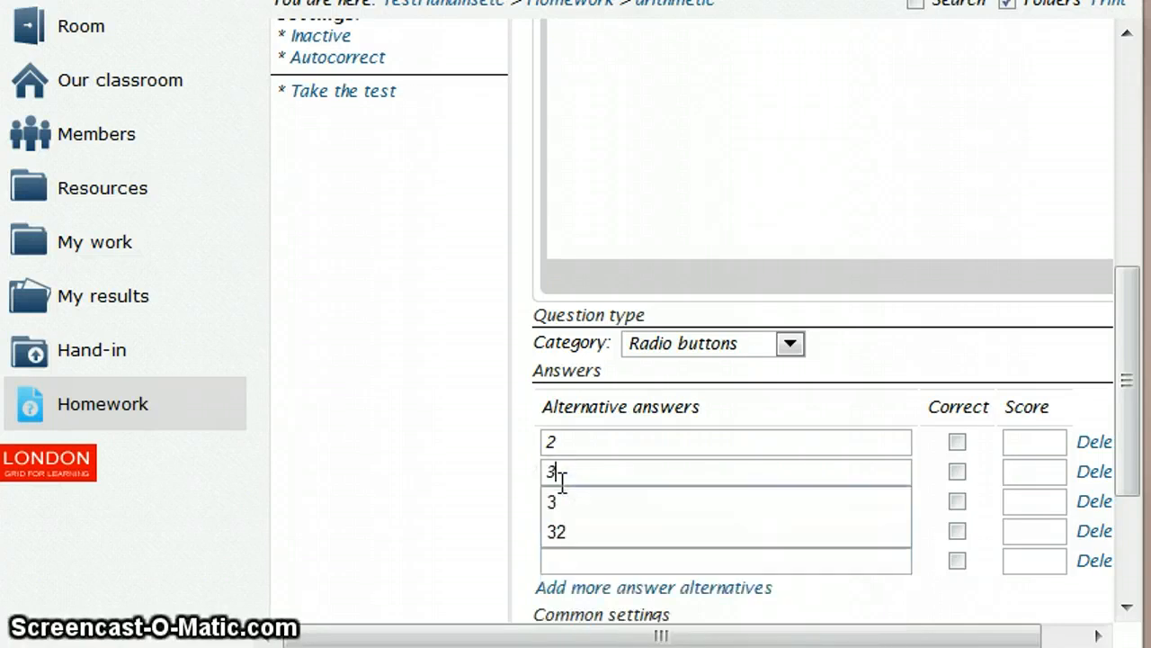
key("Escape")
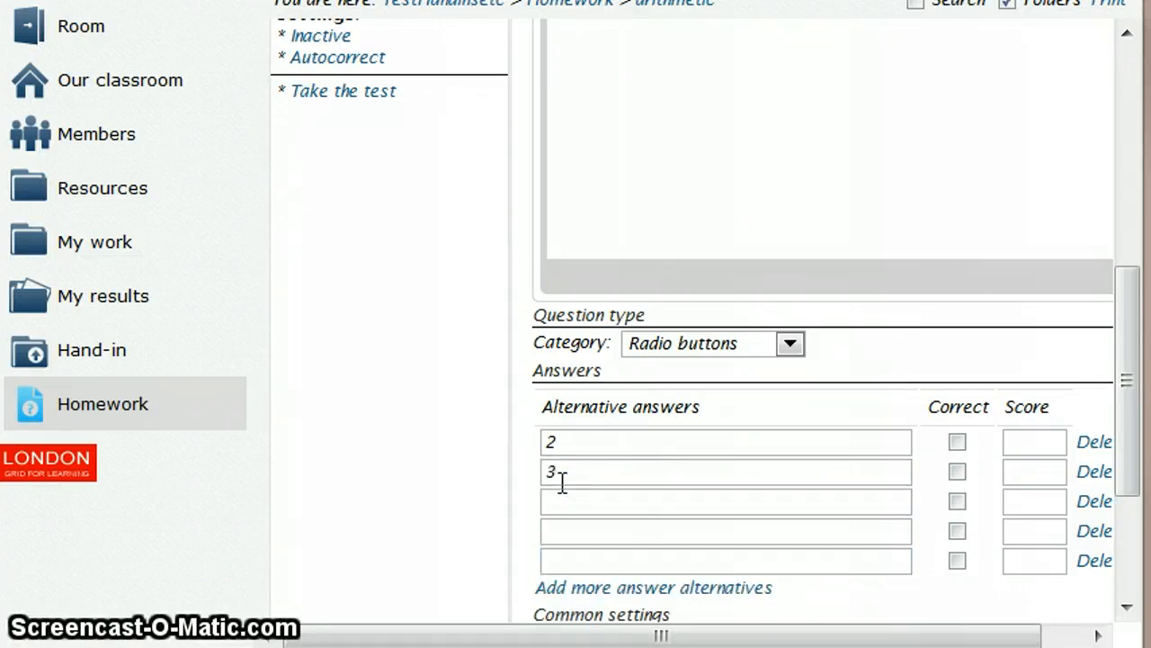
scroll(561, 483, "down", 1)
left_click(558, 450)
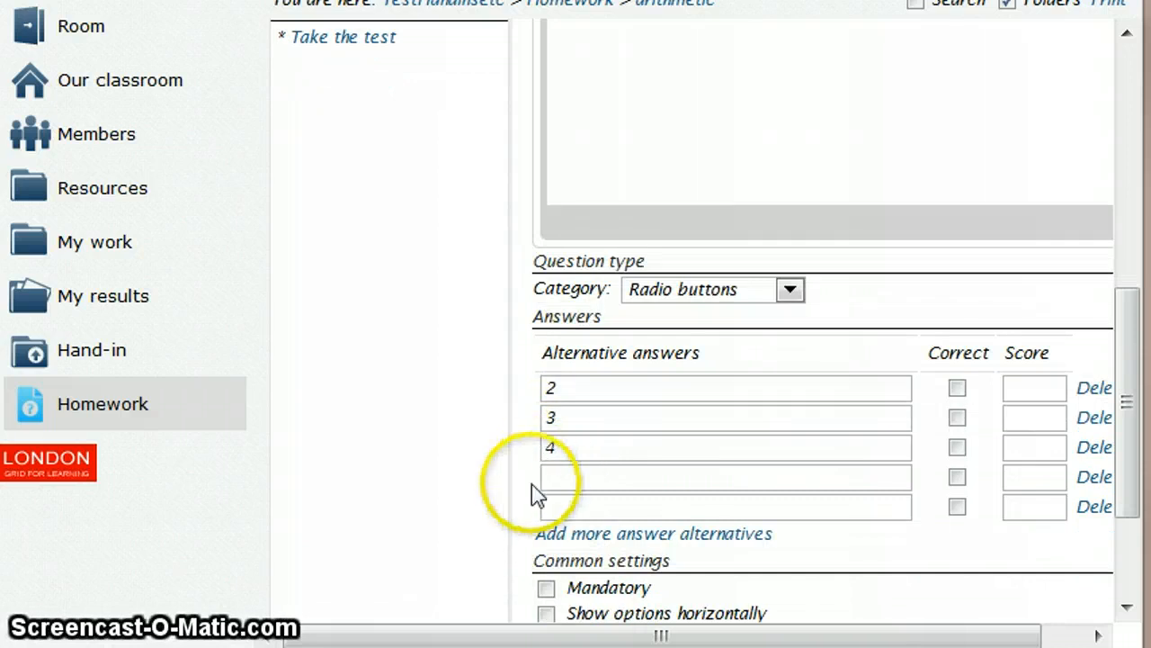
left_click(555, 479)
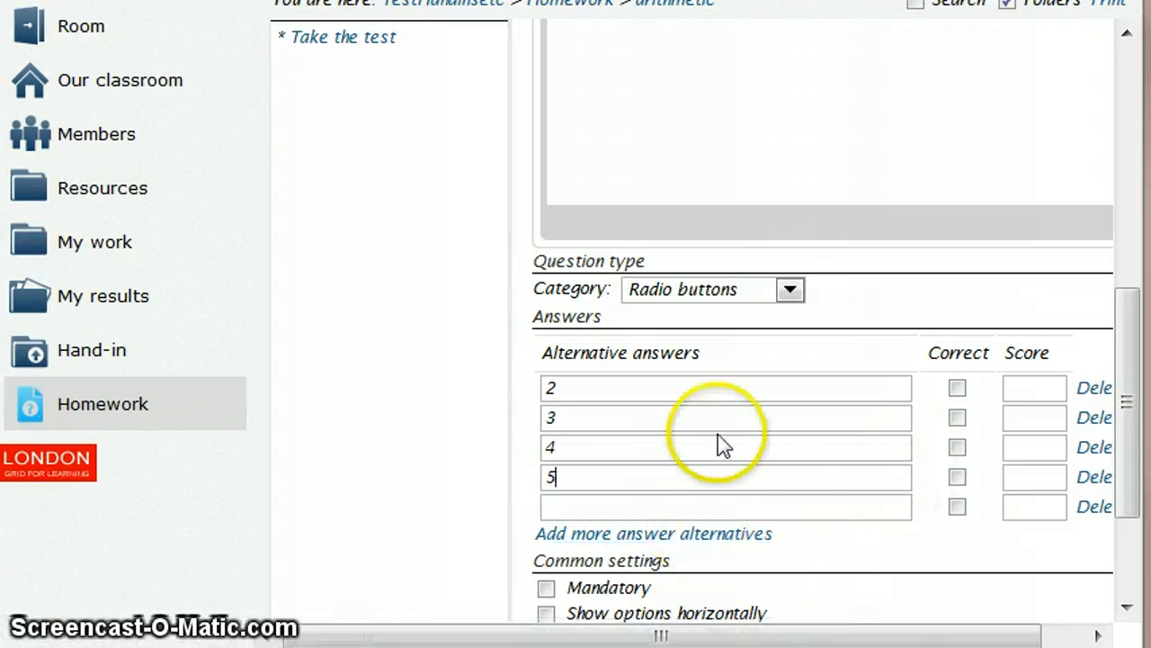
left_click(956, 389)
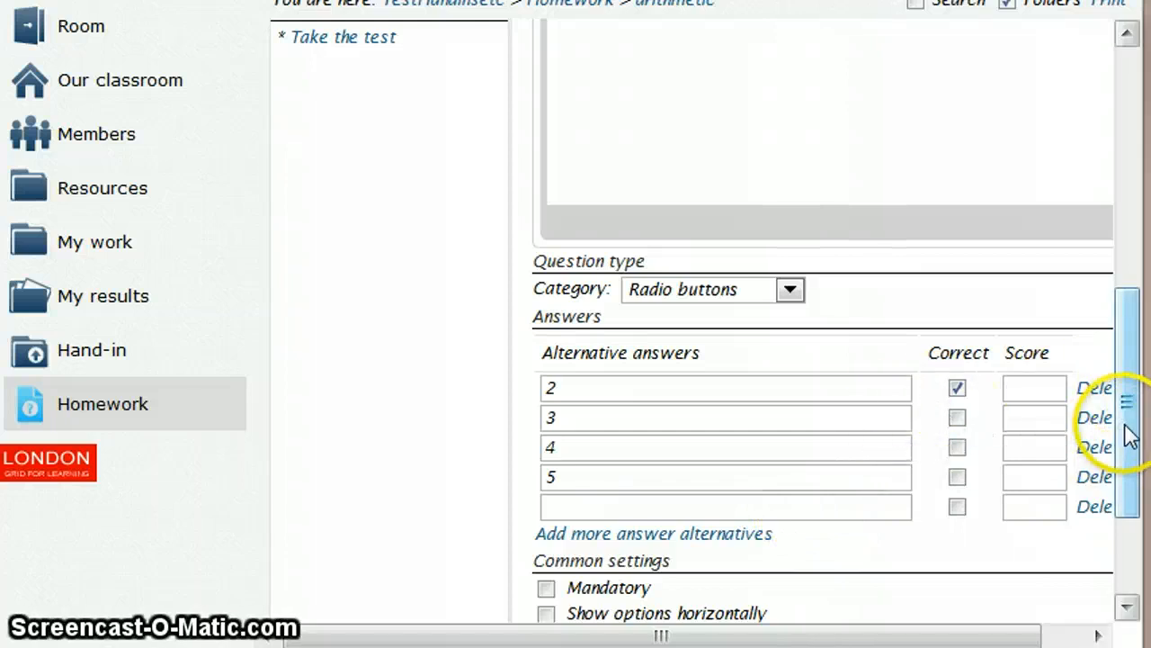
- Make the question mandatory with its options shown horizontally, and save it
left_click_drag(1130, 436, 1130, 477)
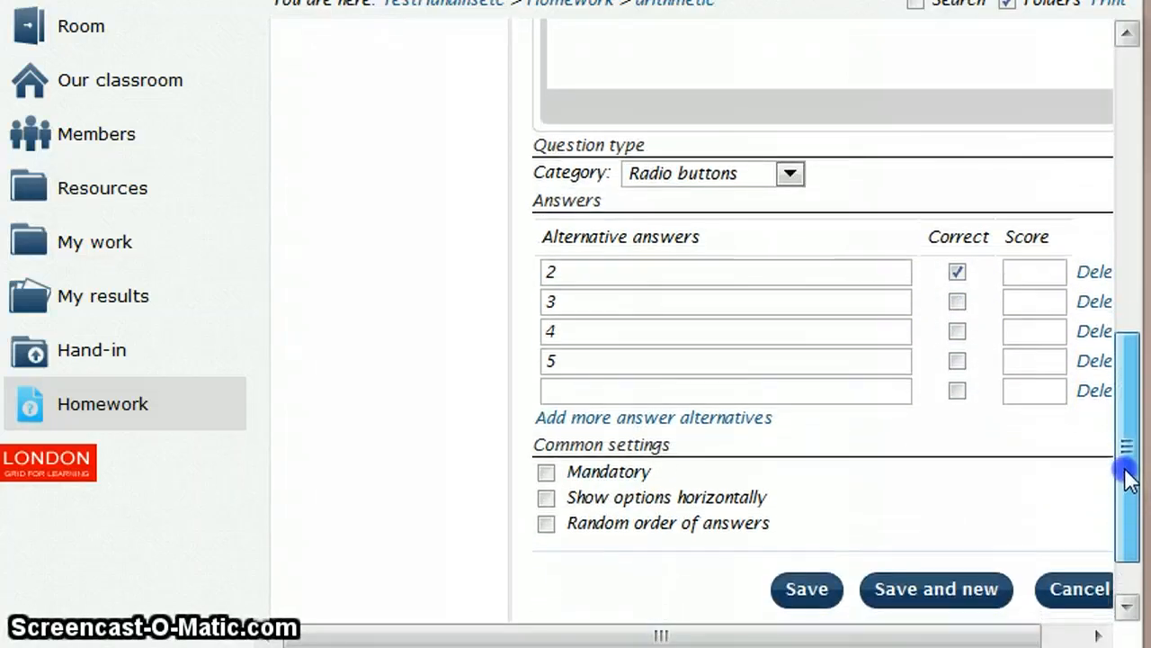
left_click(546, 495)
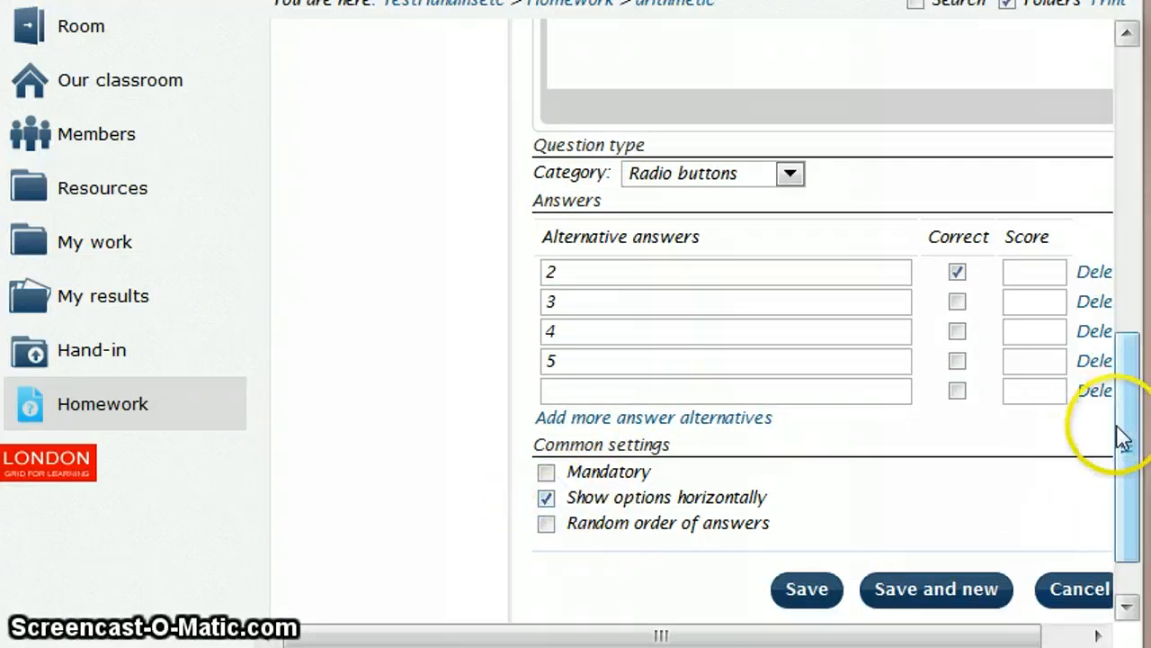
mouse_move(1127, 443)
left_mouse_down()
mouse_move(1125, 252)
mouse_move(1147, 443)
left_mouse_up()
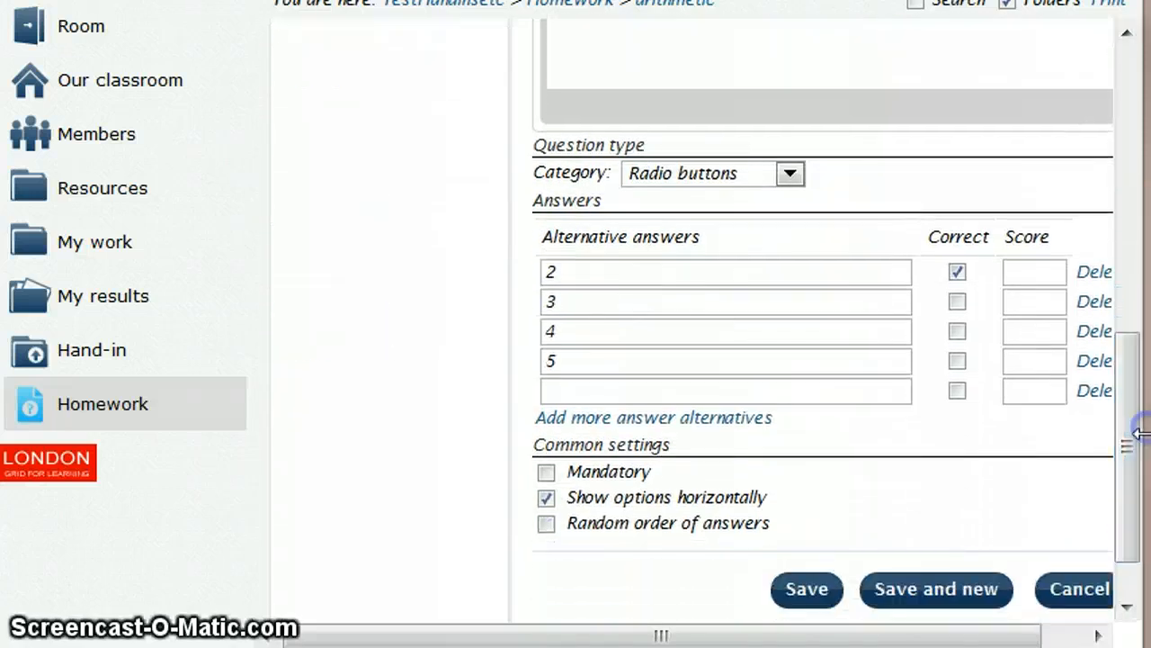
left_click(547, 473)
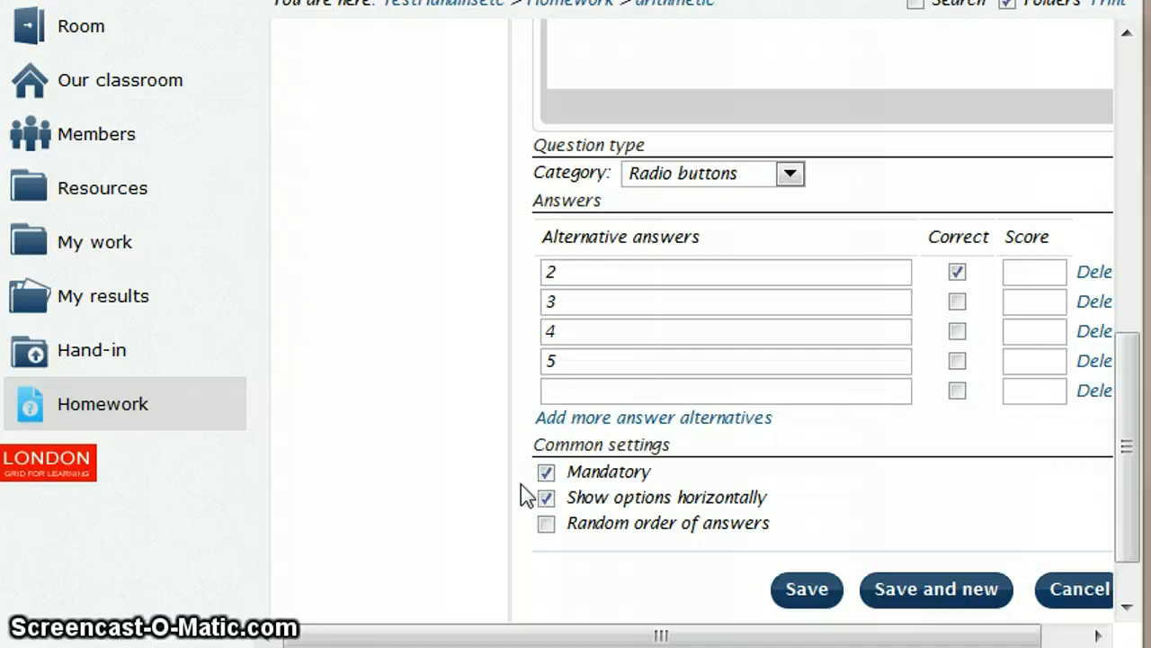
left_click(814, 590)
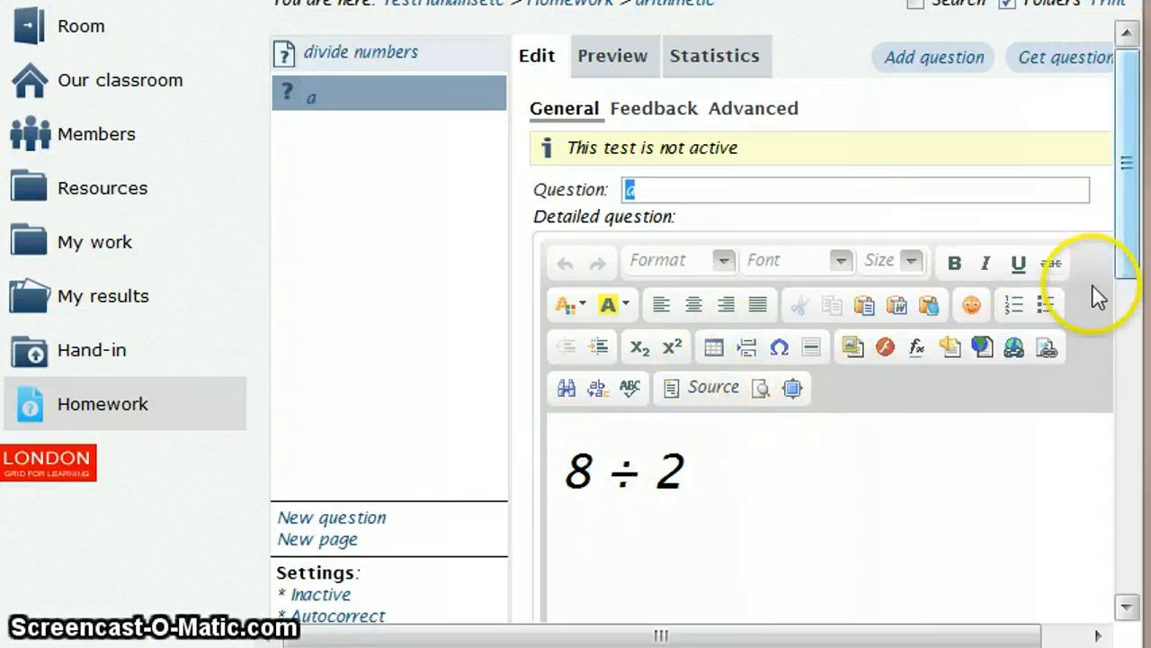
- Duplicate question "a" from the question list of the "divide numbers" test
left_click(321, 70)
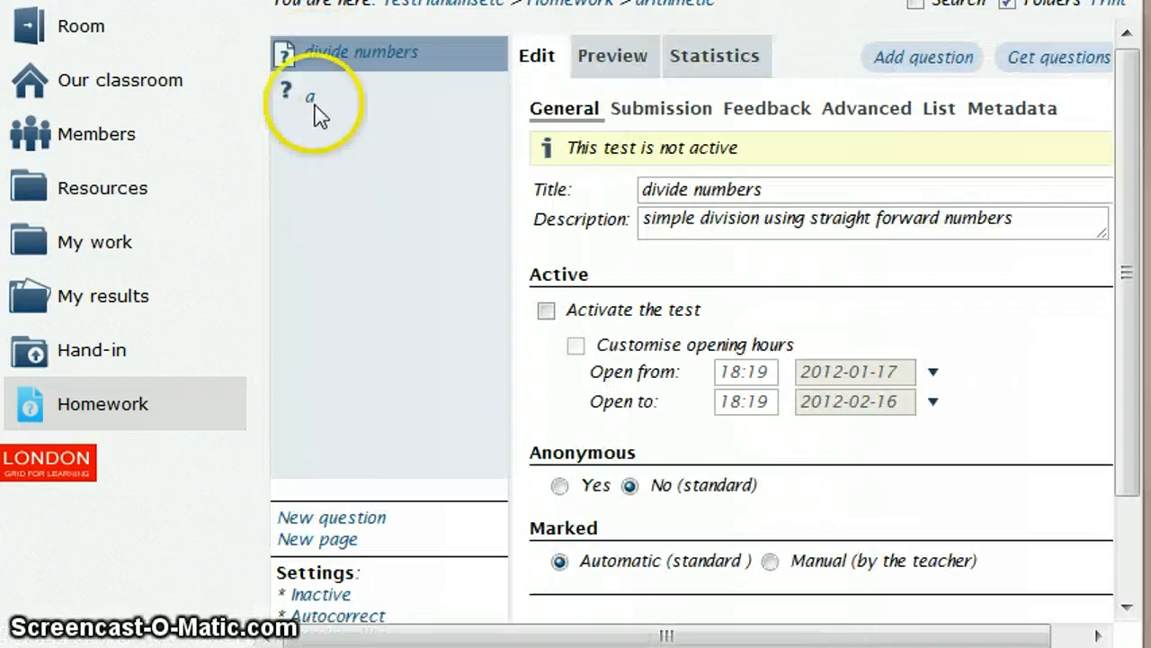
left_click(942, 110)
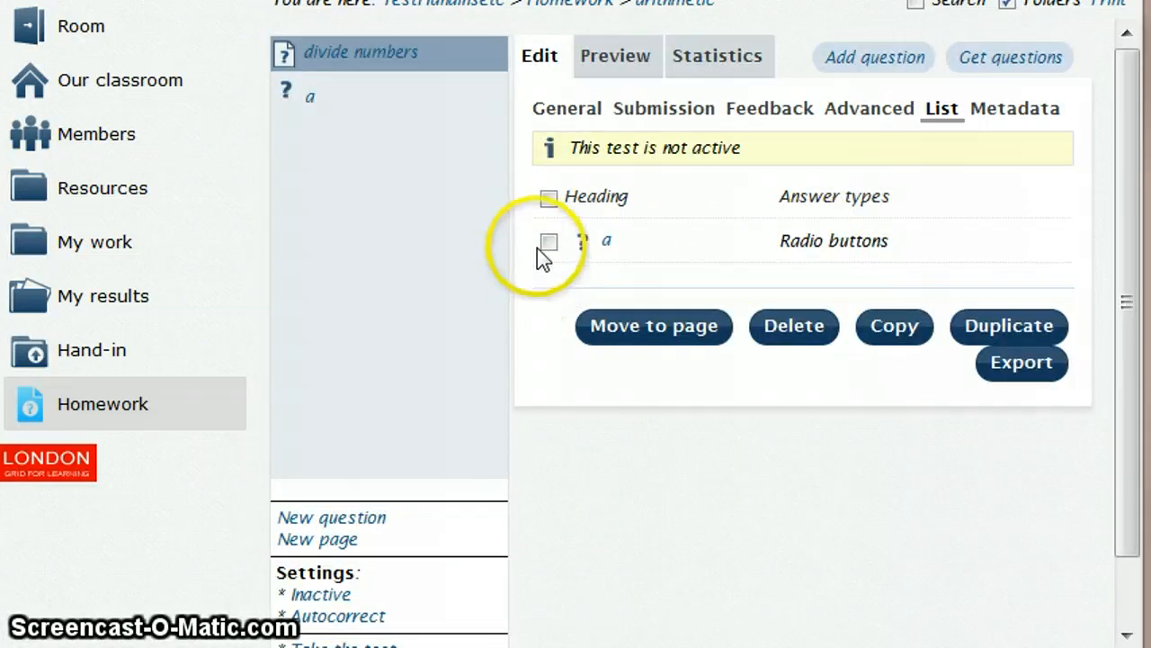
left_click(549, 243)
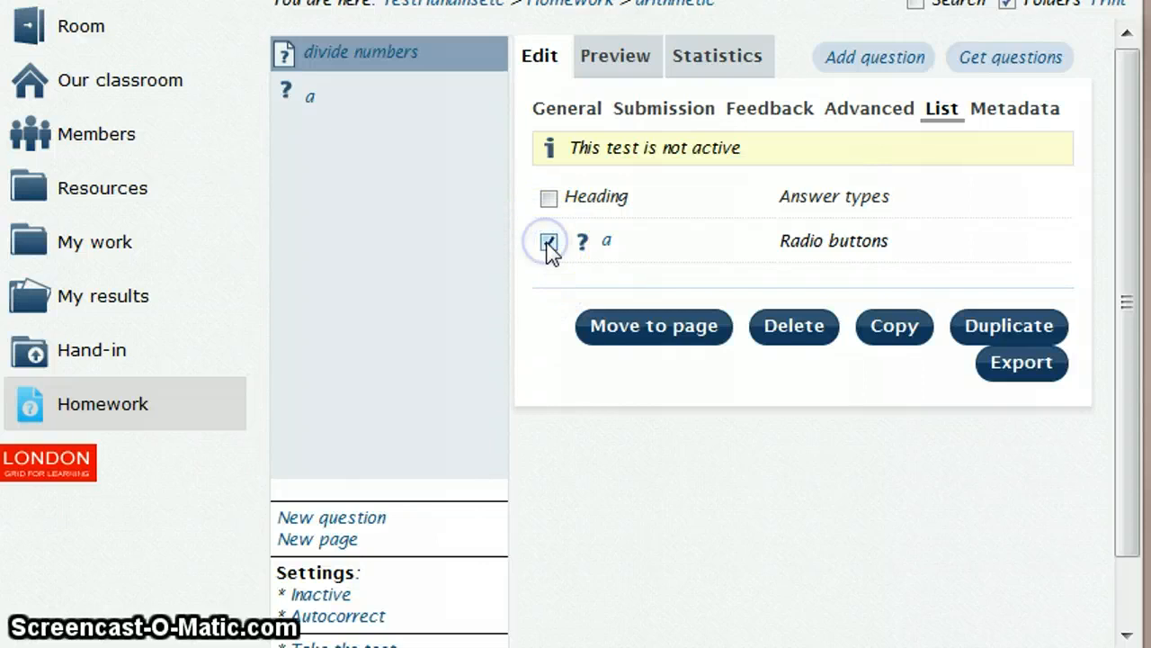
left_click(971, 334)
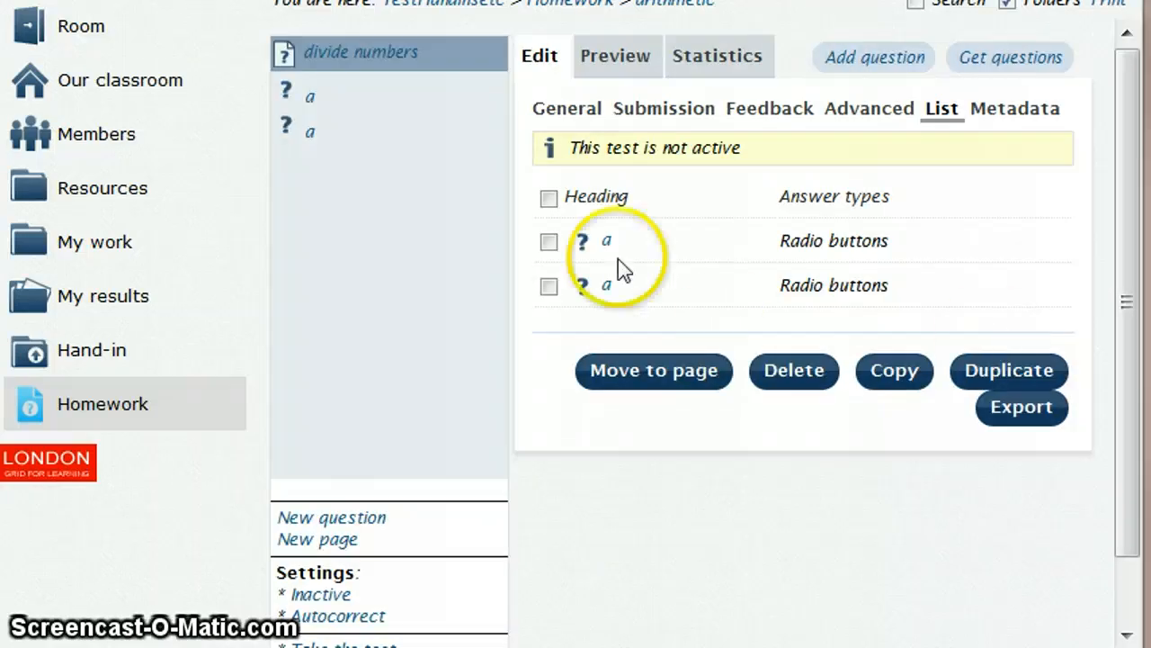
- Duplicate question "a" three more times in the question list of the "divide numbers" test
left_click(548, 241)
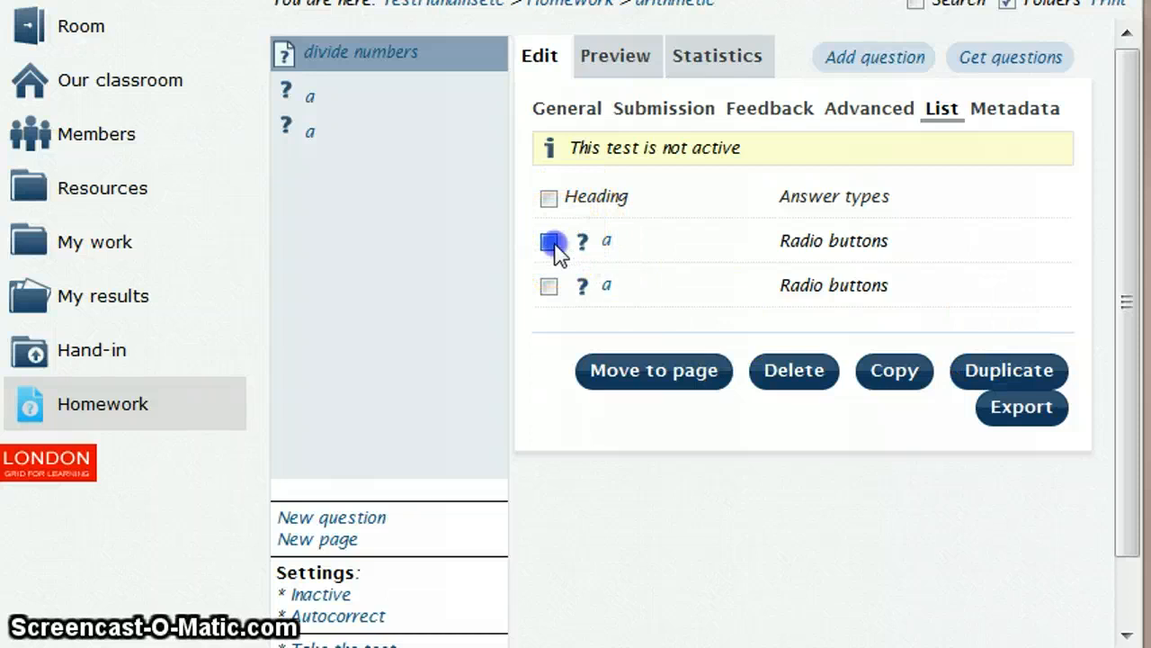
left_click(964, 376)
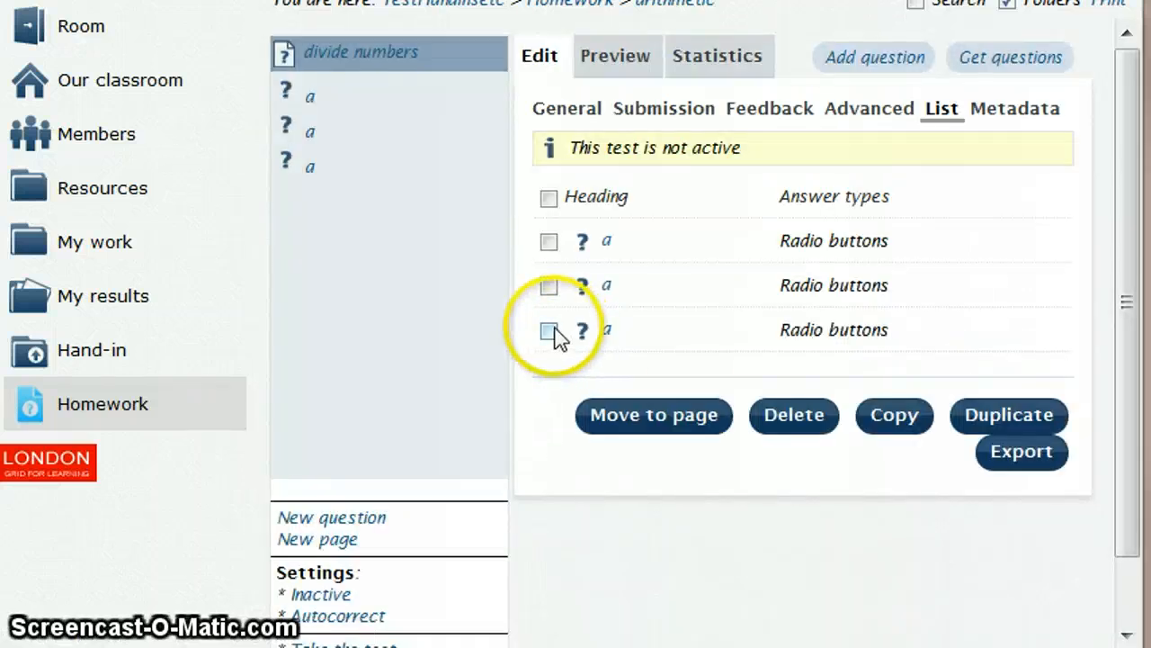
left_click(551, 331)
left_click(965, 416)
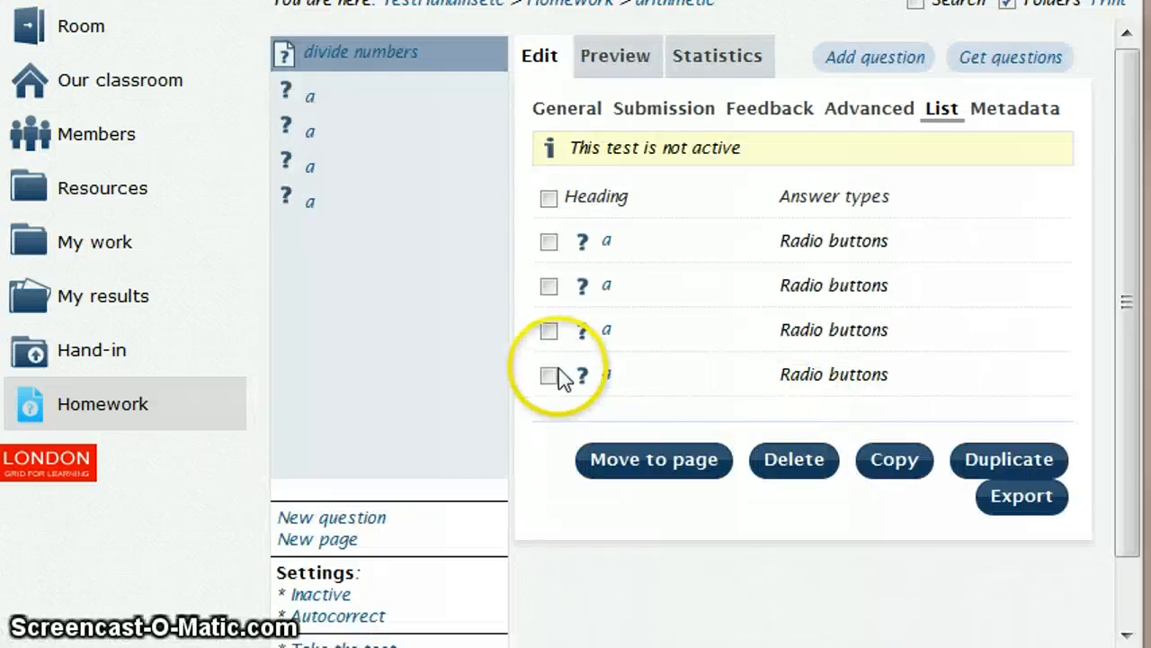
left_click(551, 376)
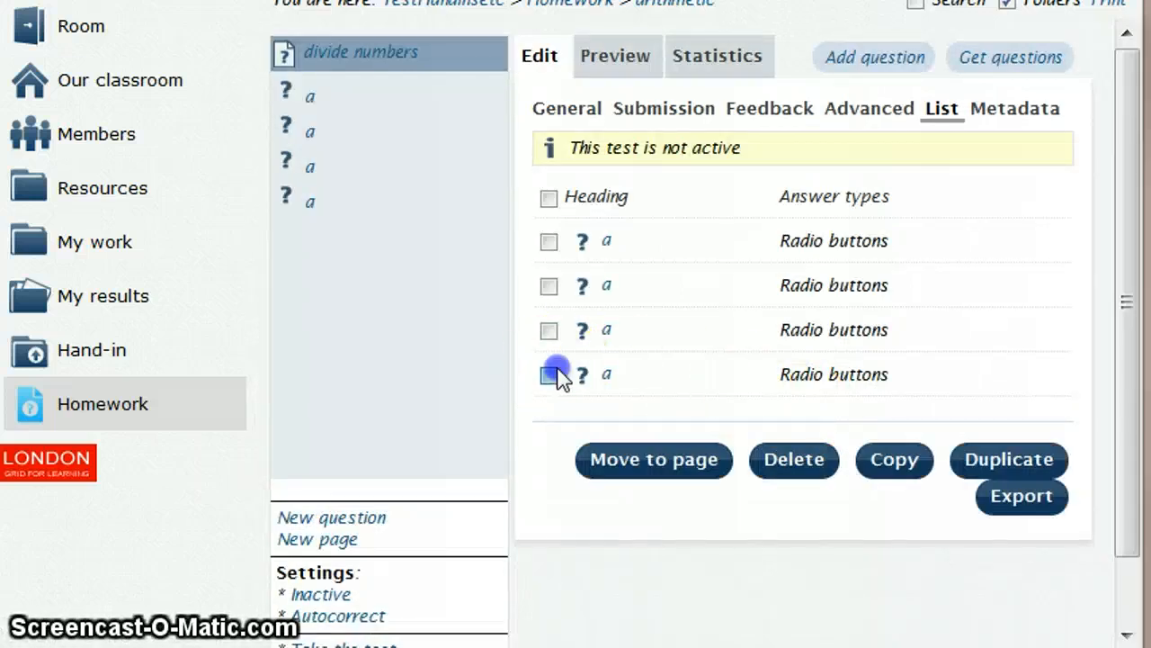
left_click(974, 462)
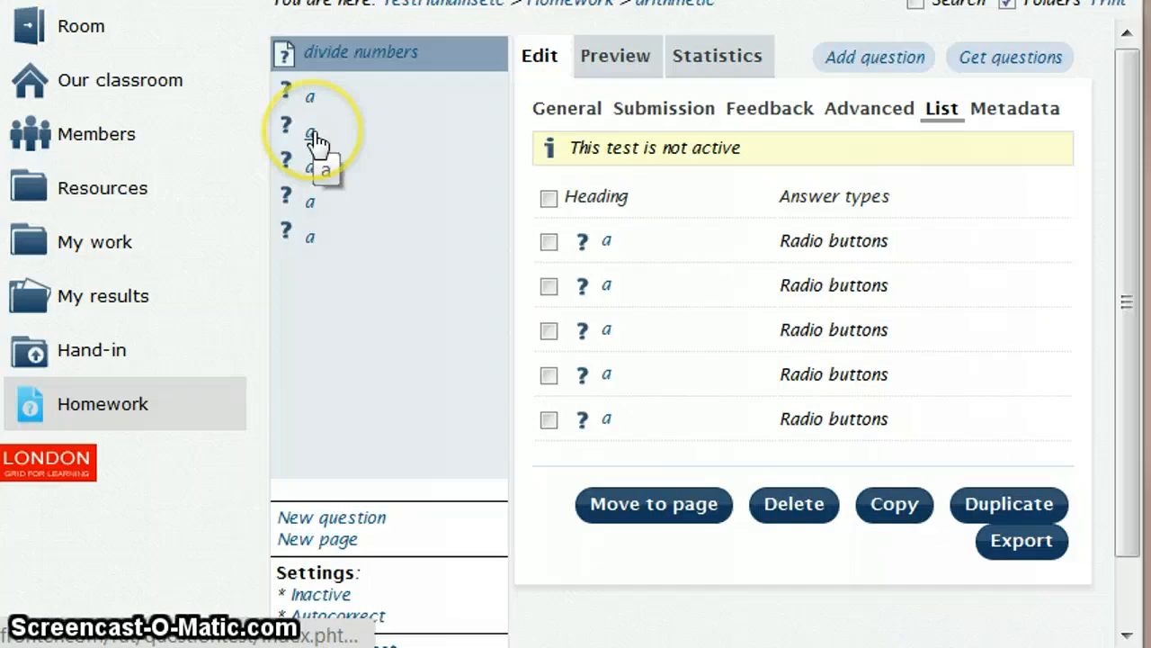
- Open the second question "a" and change its detailed question text to 18 ÷ 3
left_click(315, 137)
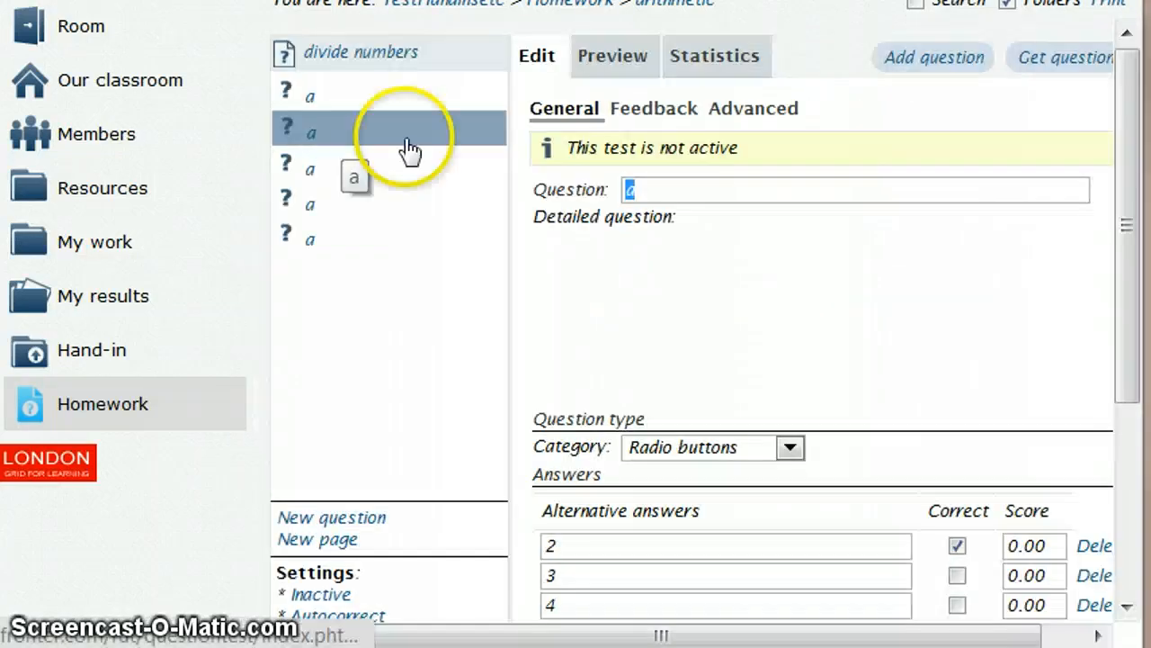
left_click(593, 471)
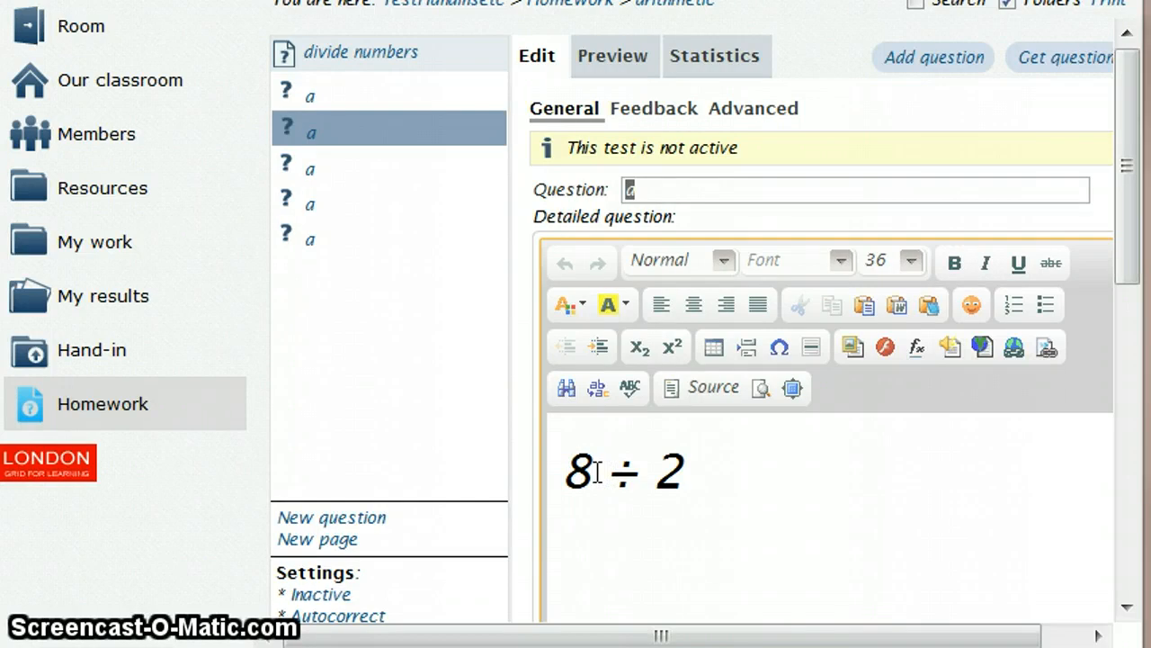
type("1")
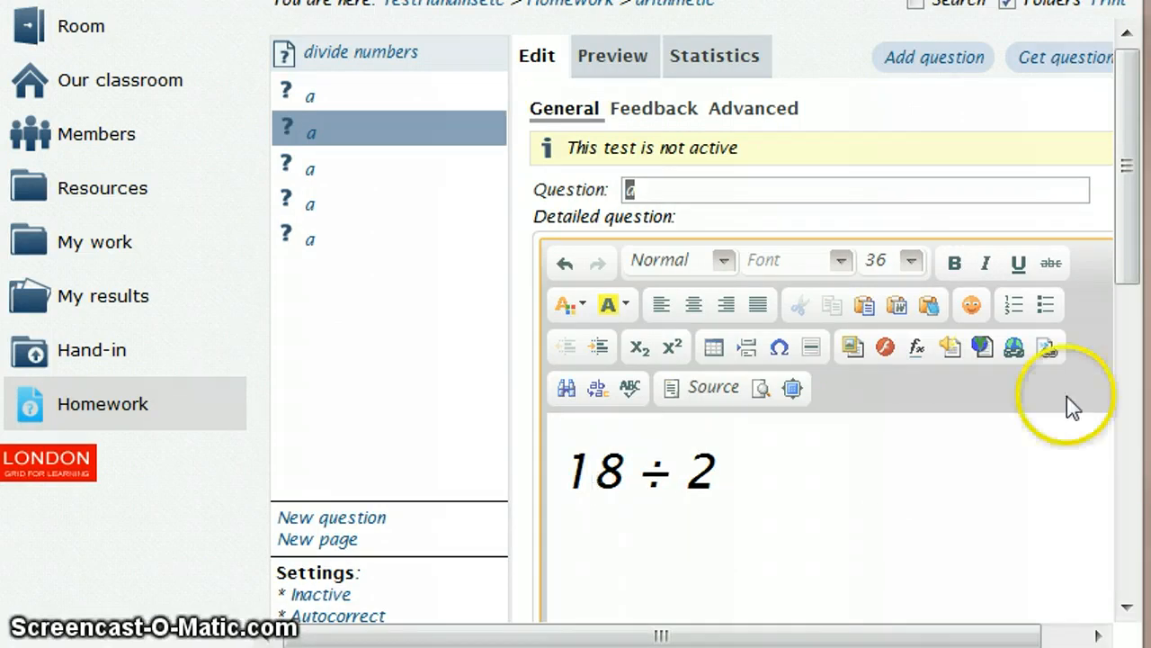
left_click(725, 474)
type("3")
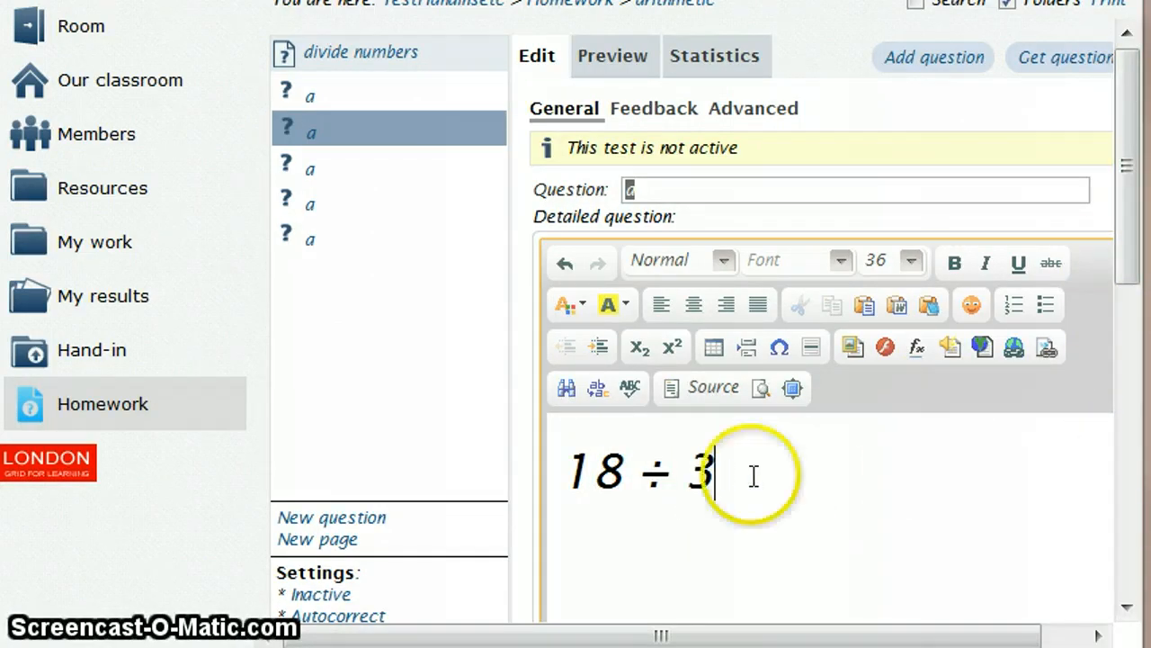
- Set the second question's first, second and fourth alternative answers to 6, 5 and 9
left_click_drag(1120, 264, 1107, 489)
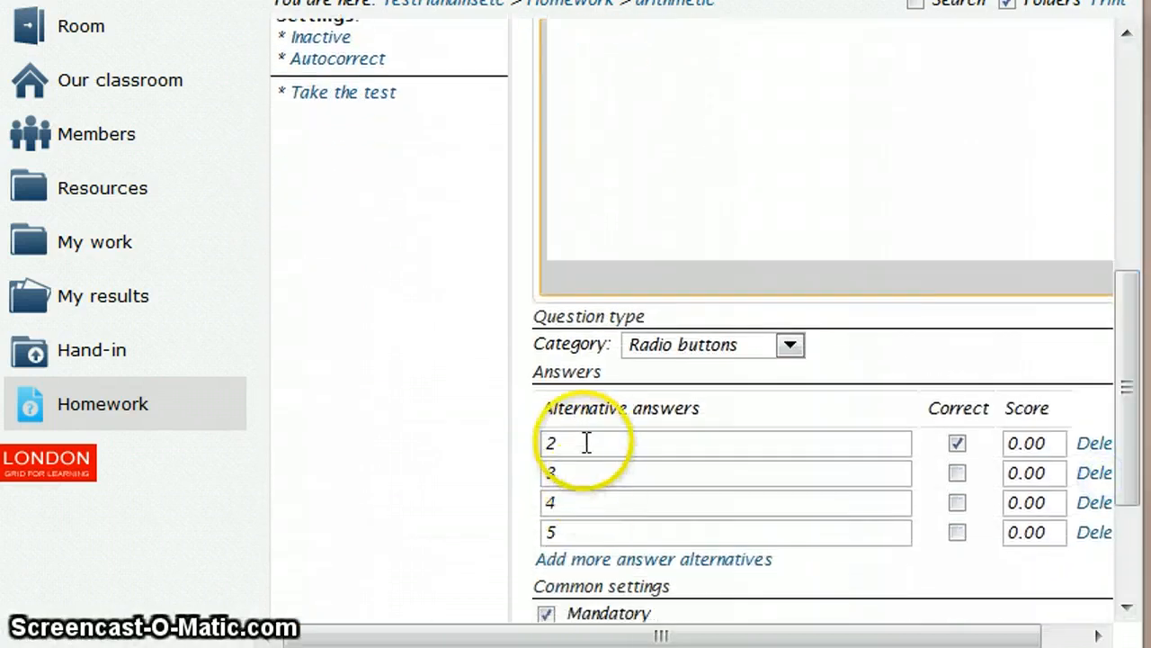
left_click_drag(585, 442, 518, 442)
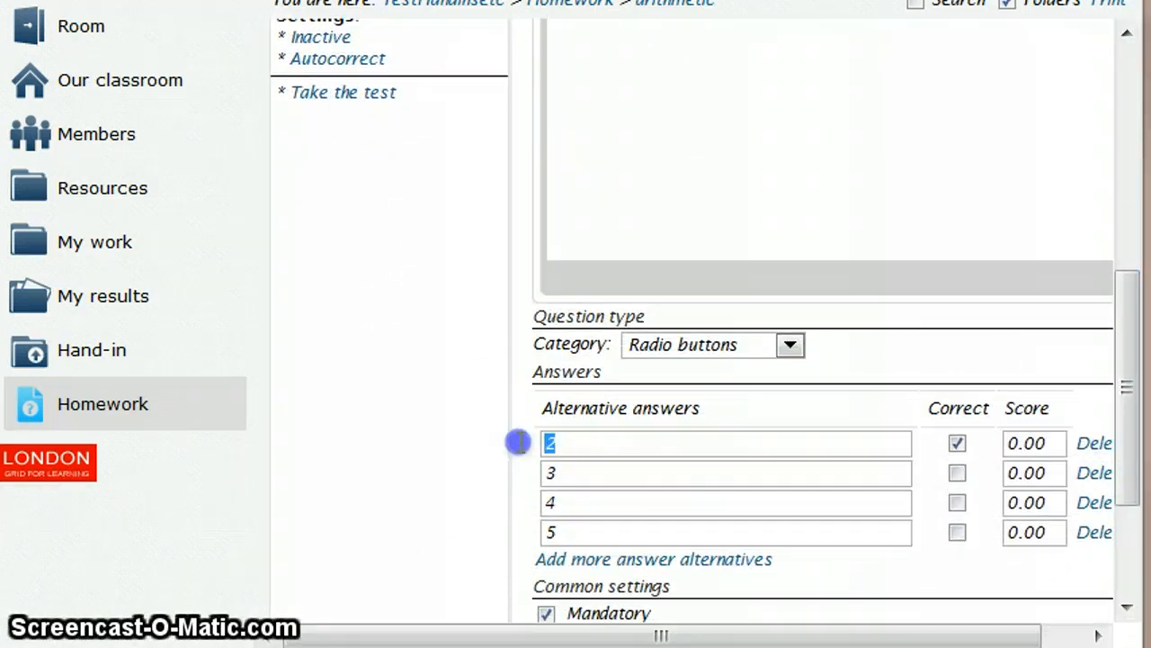
left_click(615, 487)
left_click_drag(615, 487, 551, 454)
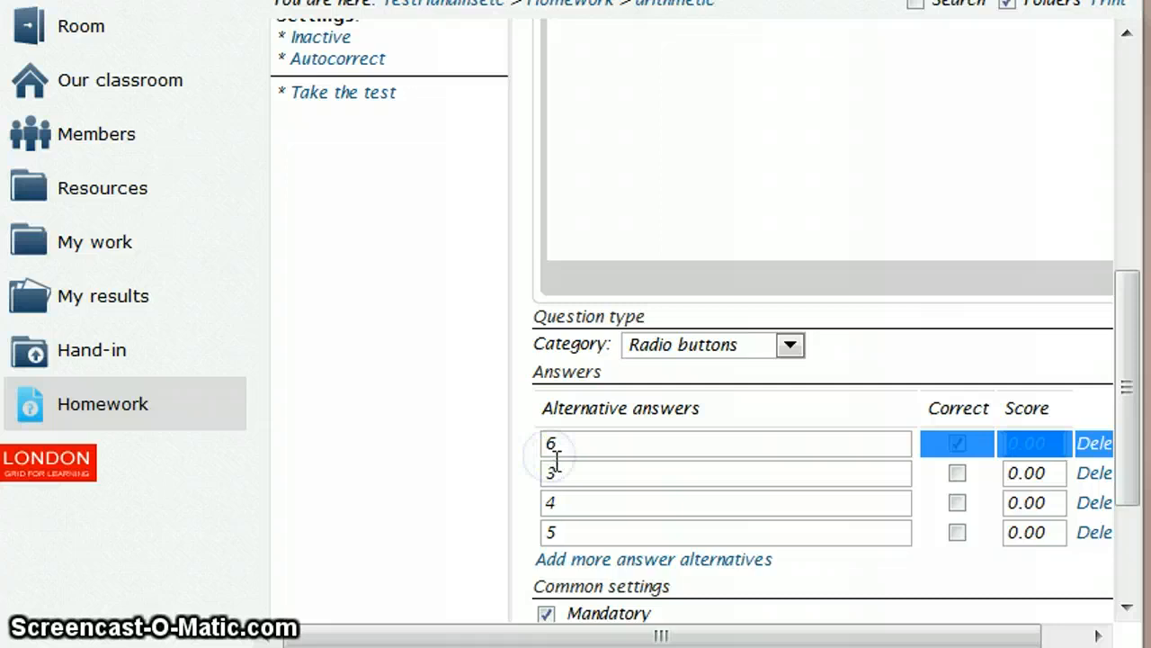
left_click(555, 468)
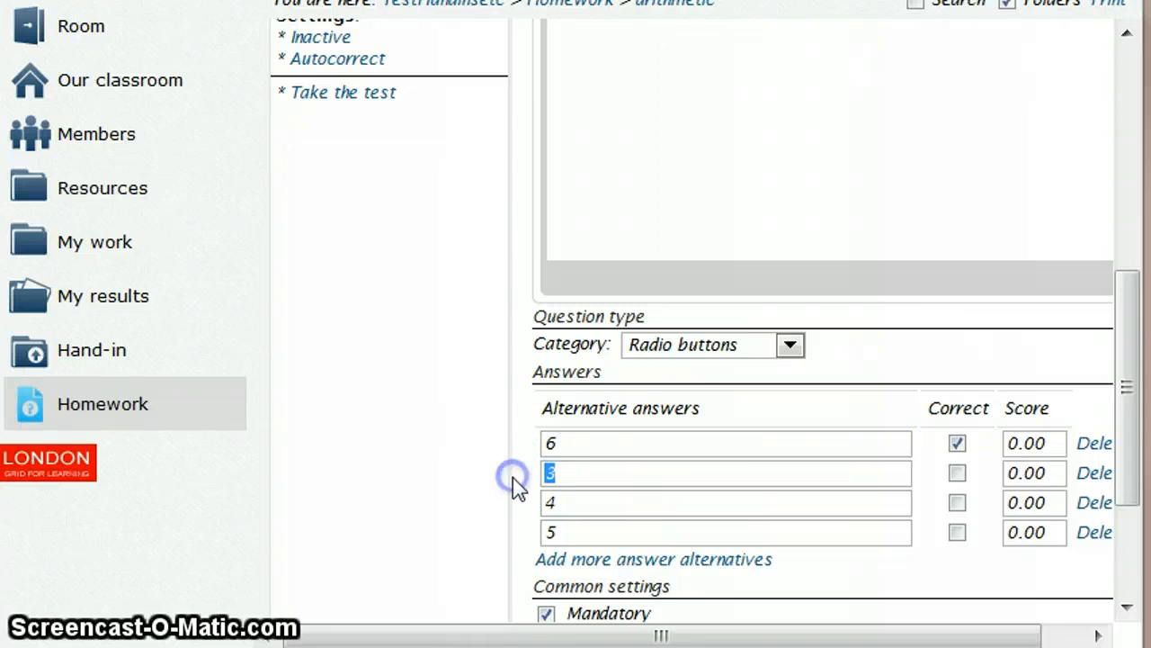
type("5")
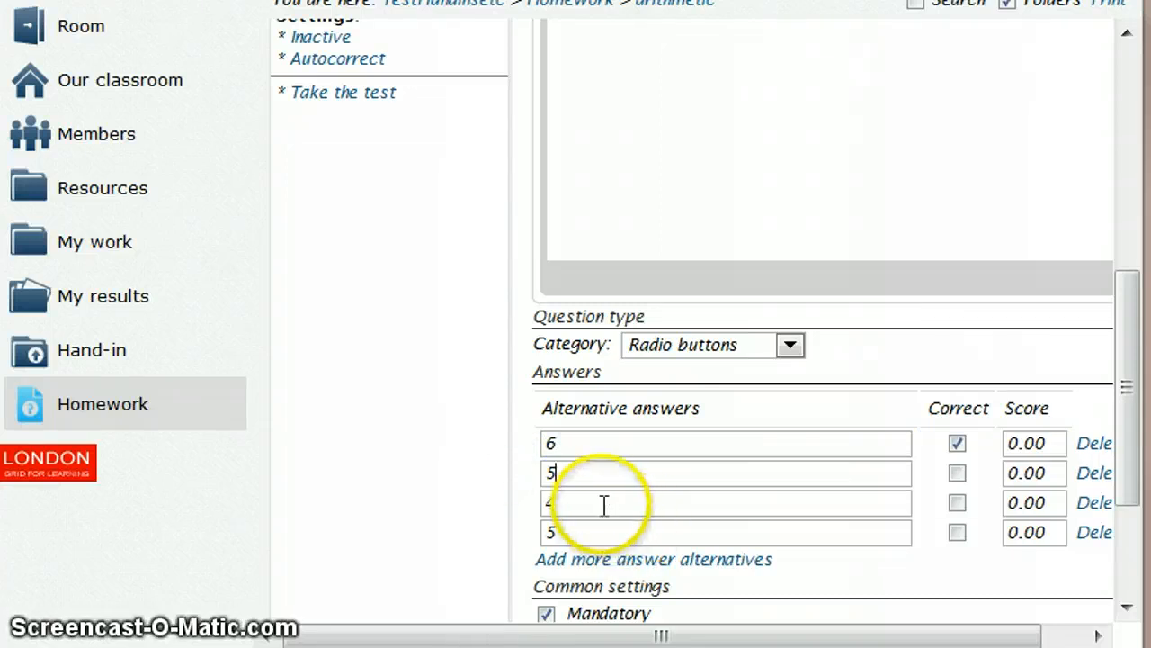
left_click(570, 529)
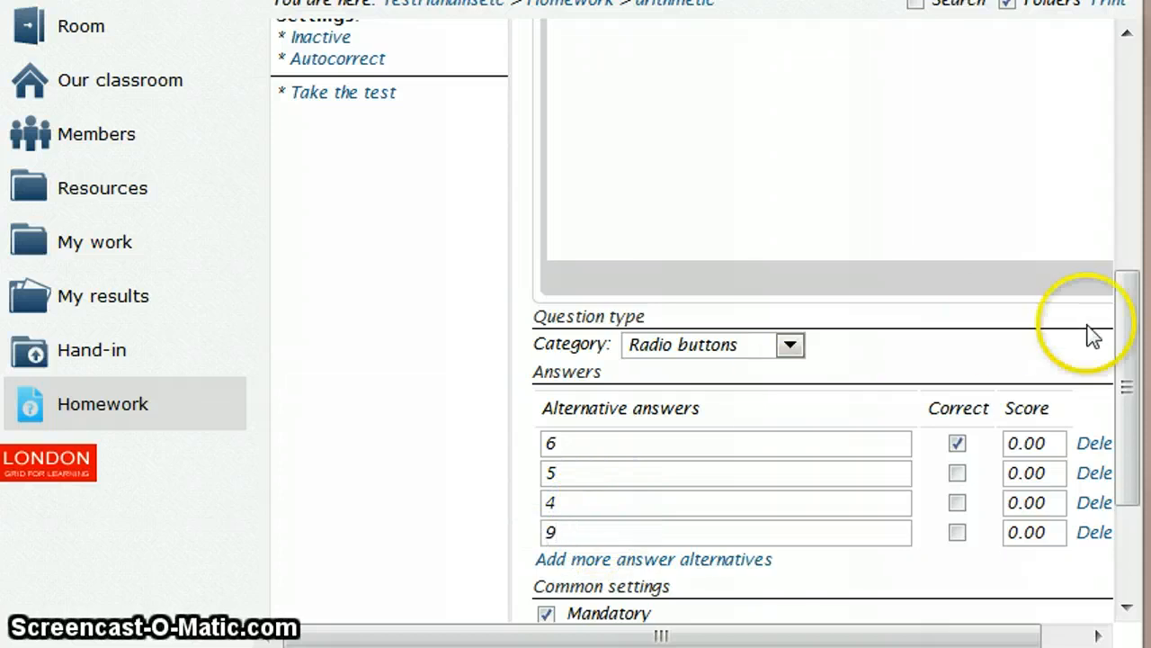
- Change the first alternative to 2 and the third to 6, mark only 6 as correct, and save the question
mouse_move(1132, 347)
left_mouse_down()
mouse_move(1133, 257)
mouse_move(1135, 369)
left_mouse_up()
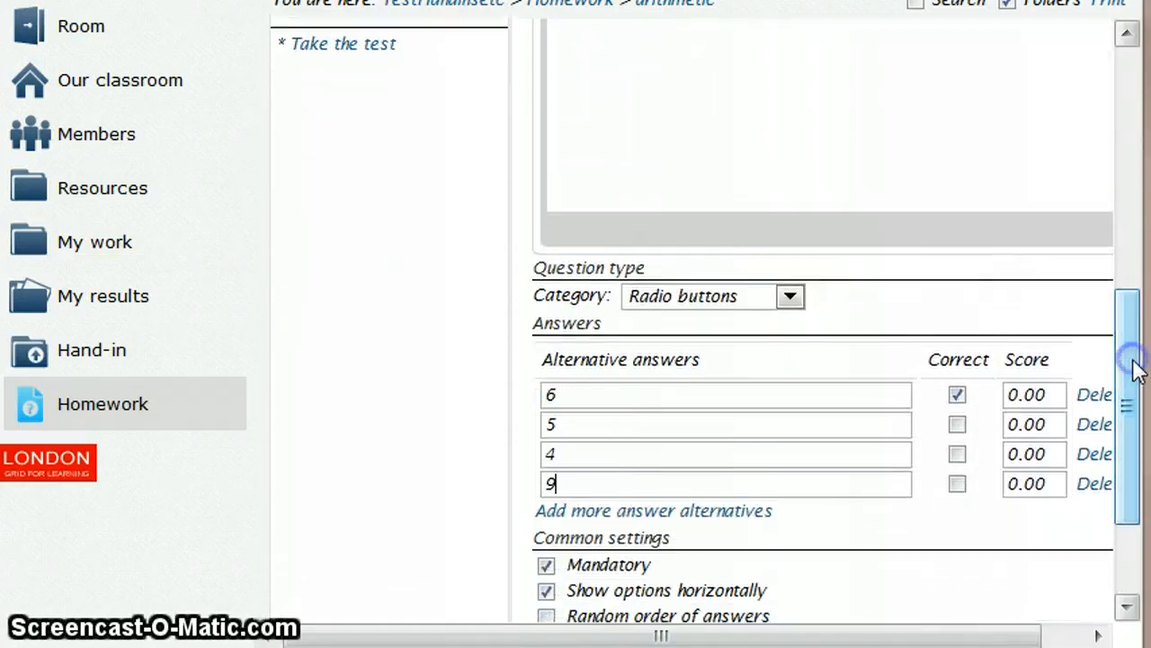
left_click(597, 390)
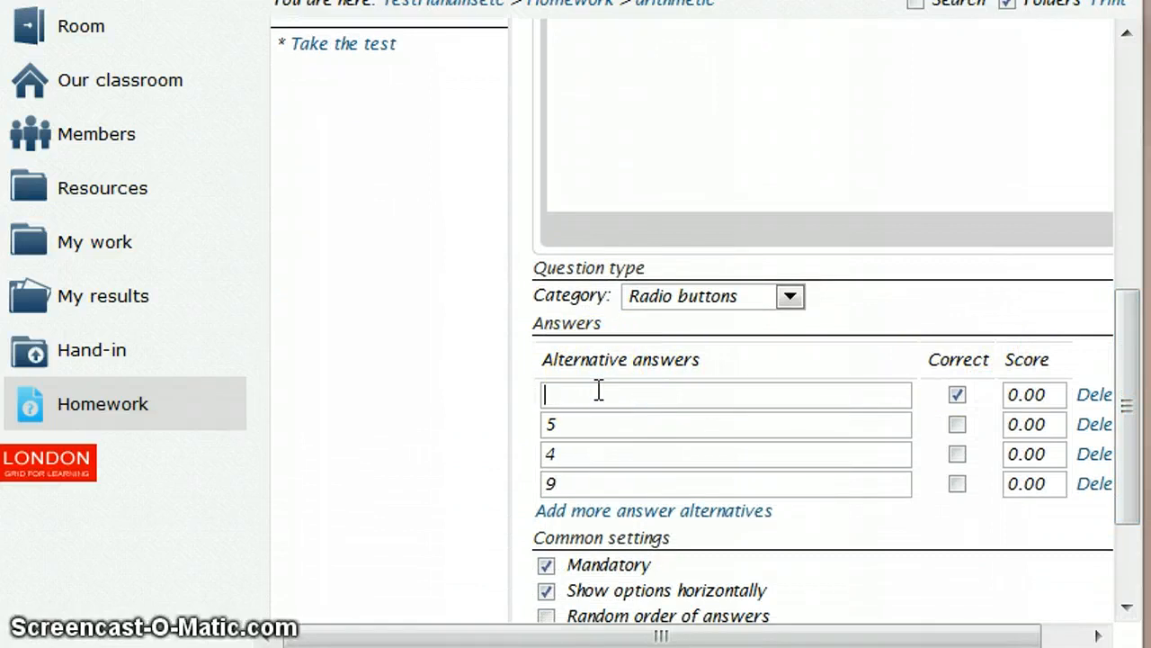
type("2")
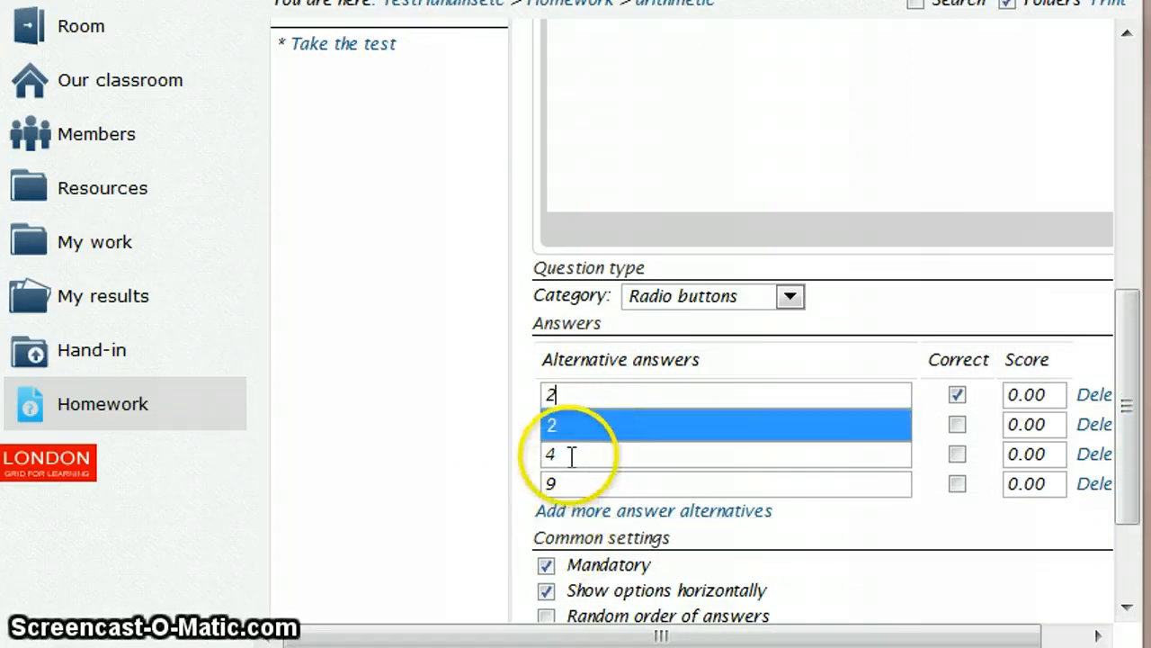
left_click(571, 453)
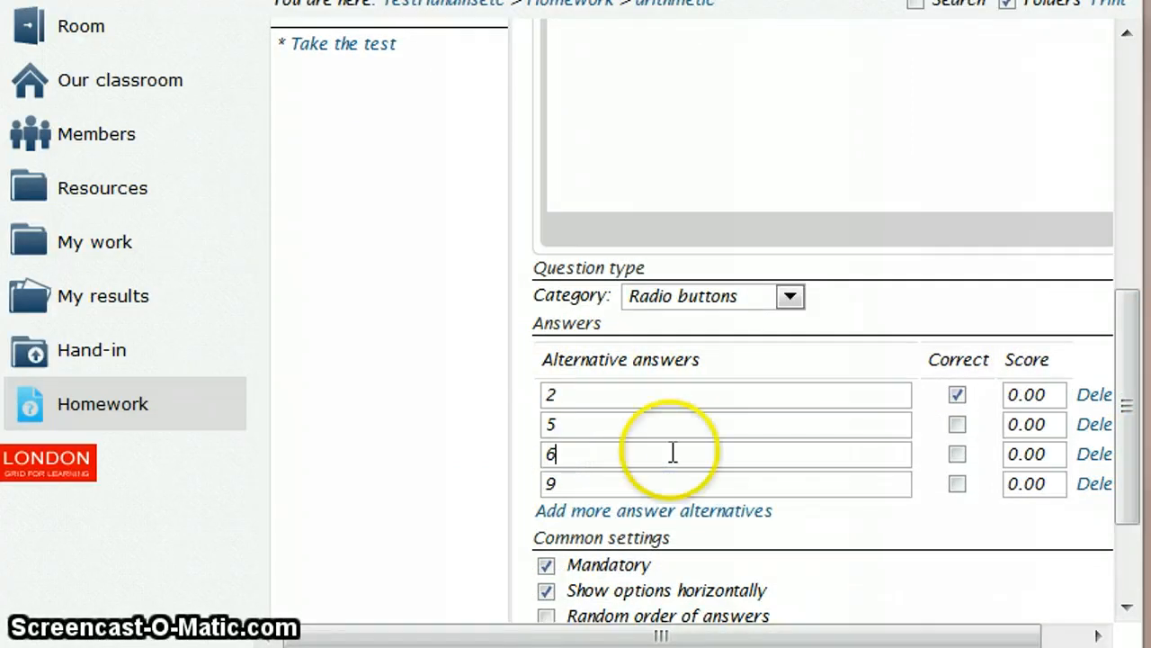
left_click(957, 455)
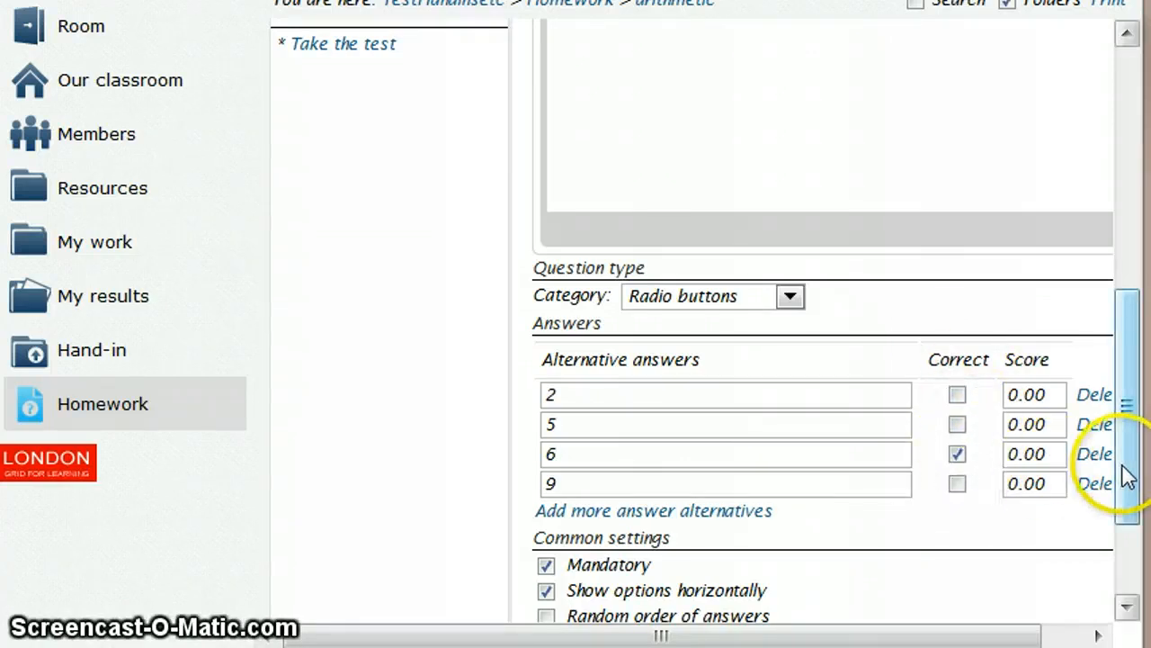
left_click_drag(1127, 477, 1127, 511)
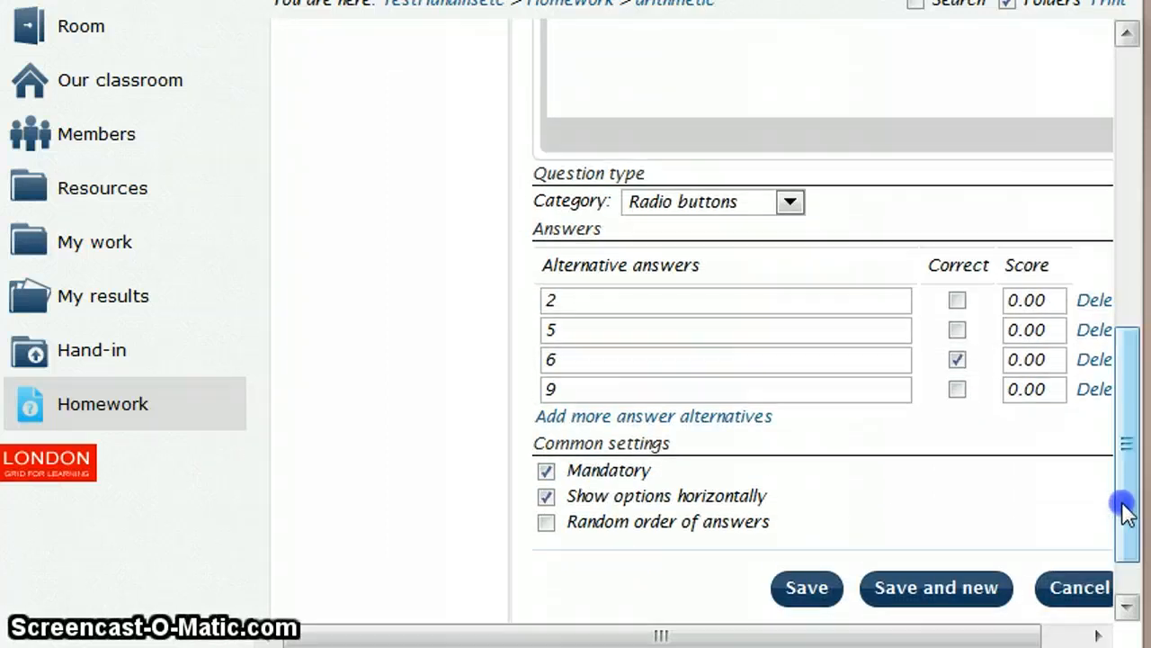
left_click(820, 593)
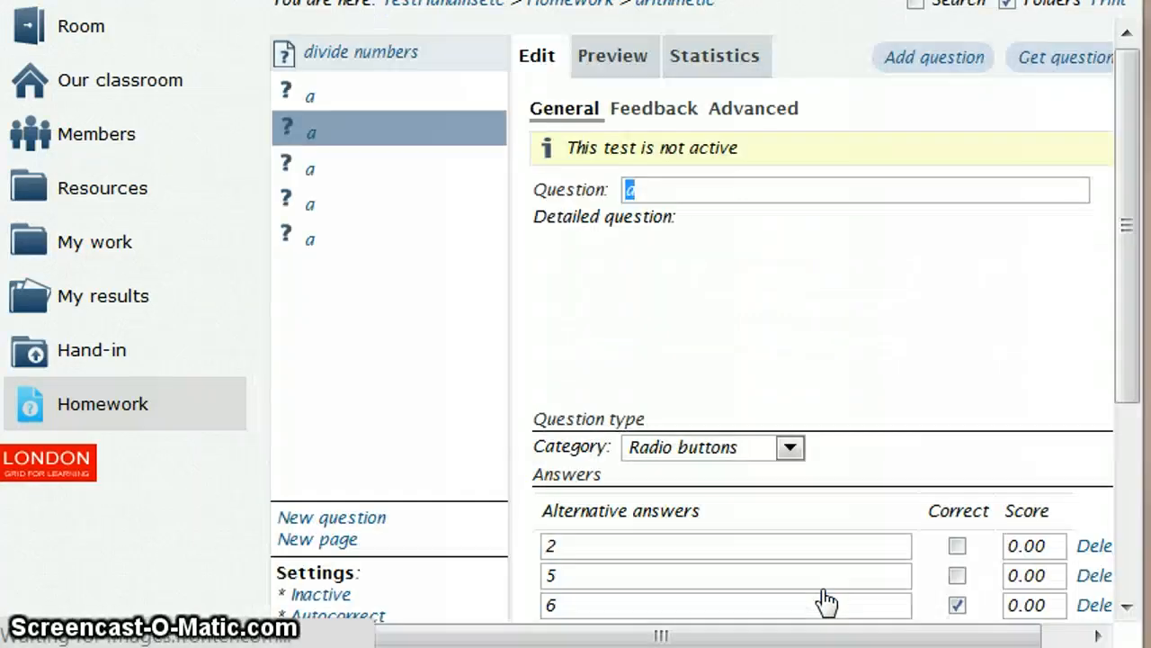
- Open the third question "a" of the "divide numbers" test for editing
left_click(310, 171)
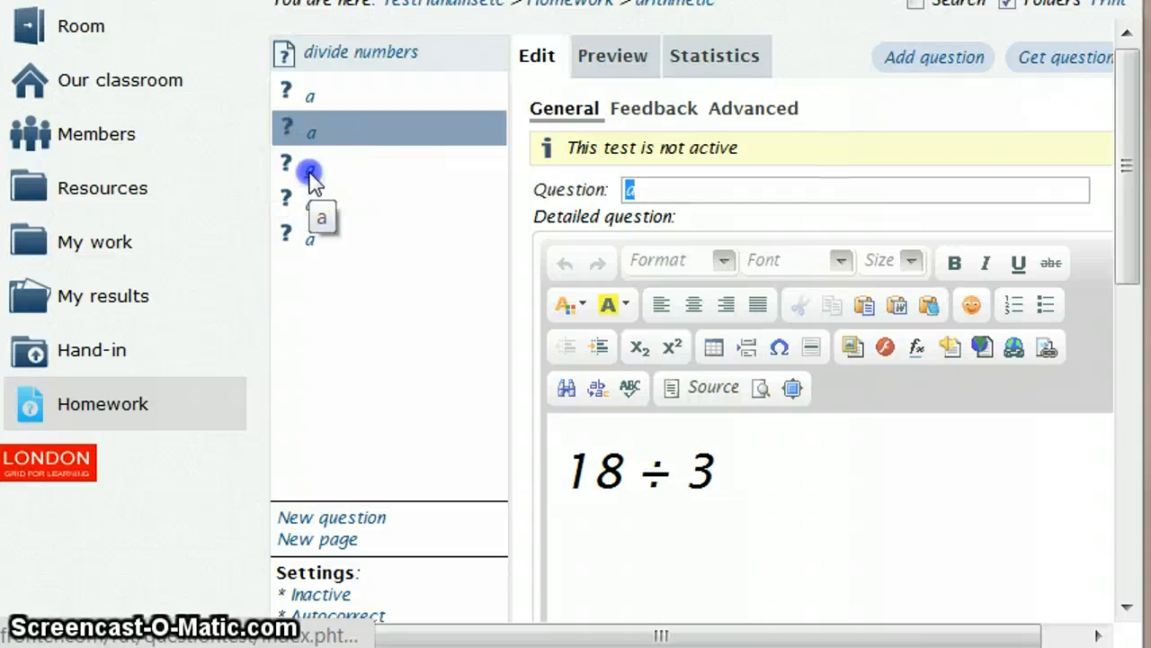